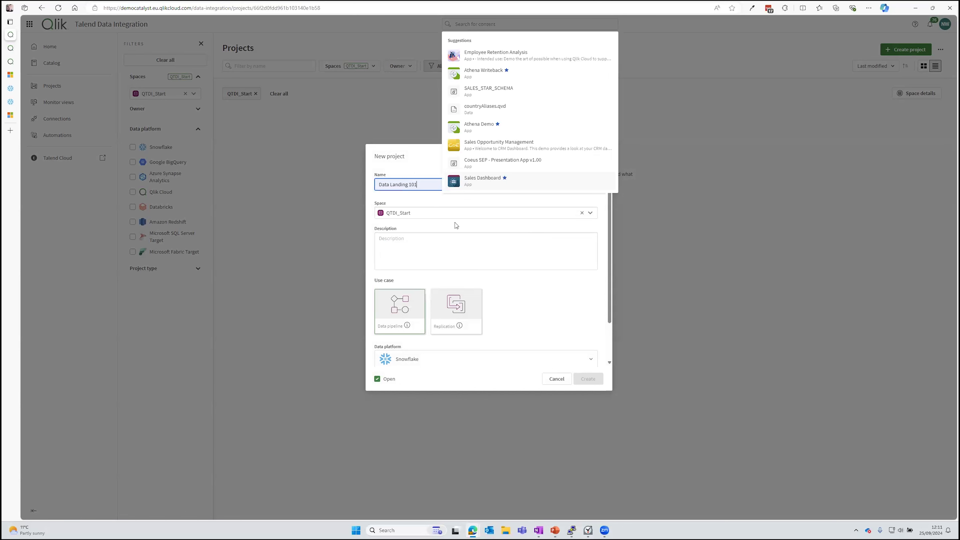
Assign the DEMO_START Snowflake connection from the QTDI_Start space to the new project Data Landing 101
scroll(397, 311, "down", 1)
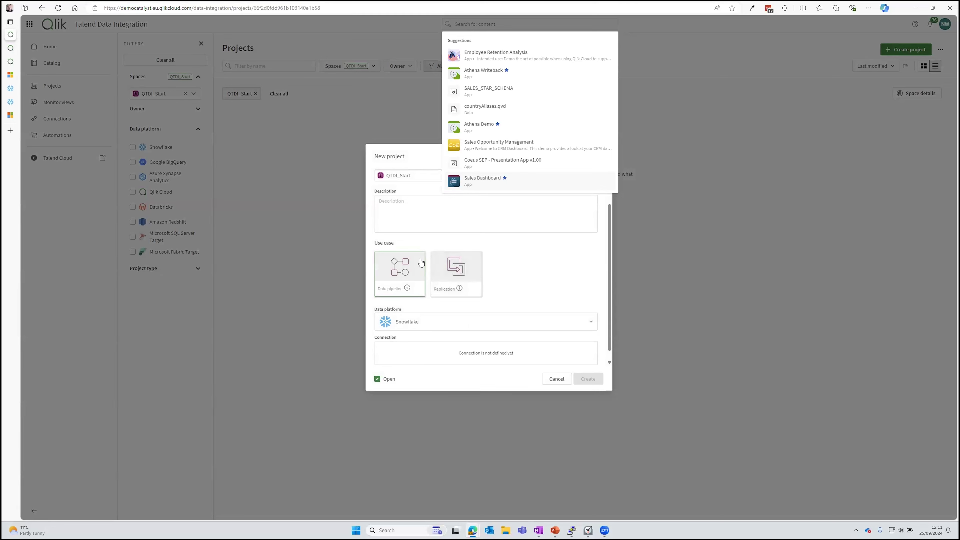
scroll(494, 284, "down", 1)
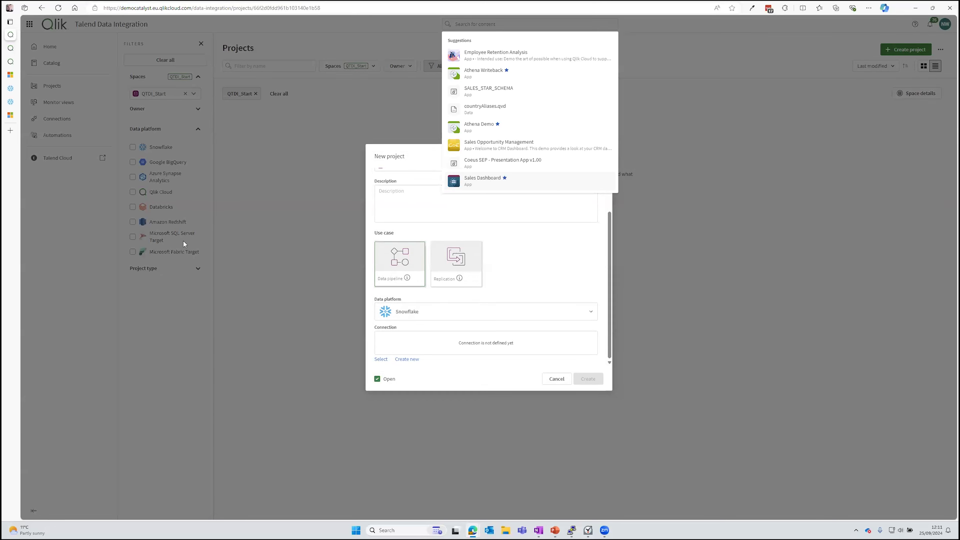
left_click(381, 359)
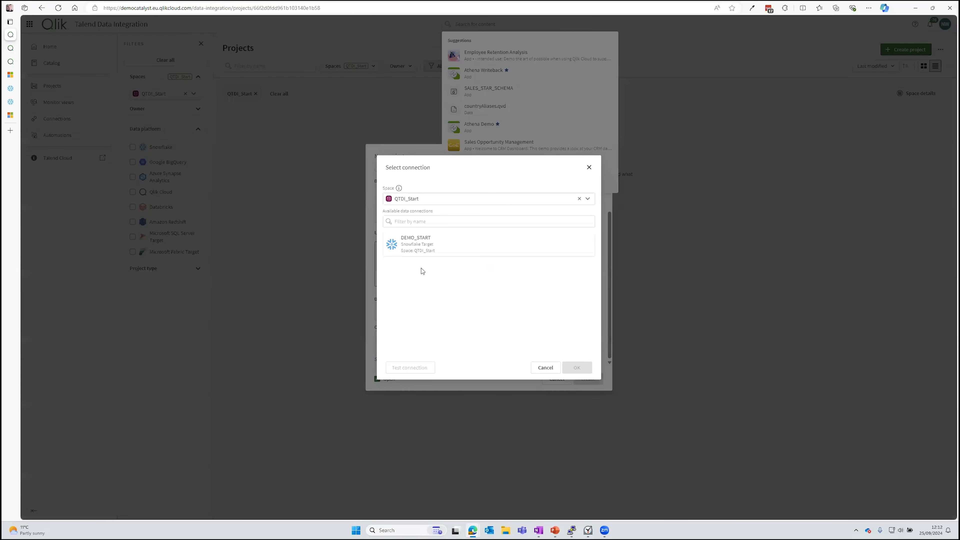
left_click(427, 245)
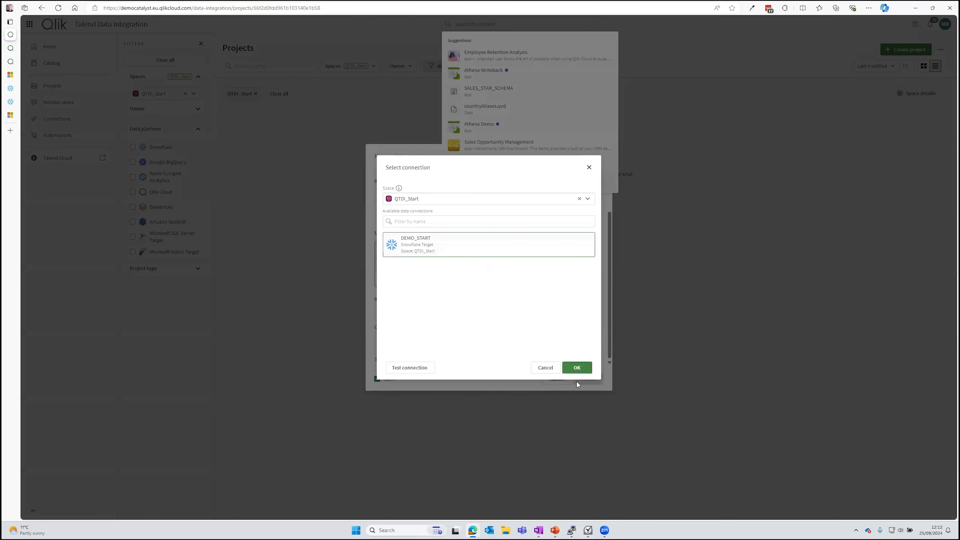
left_click(576, 367)
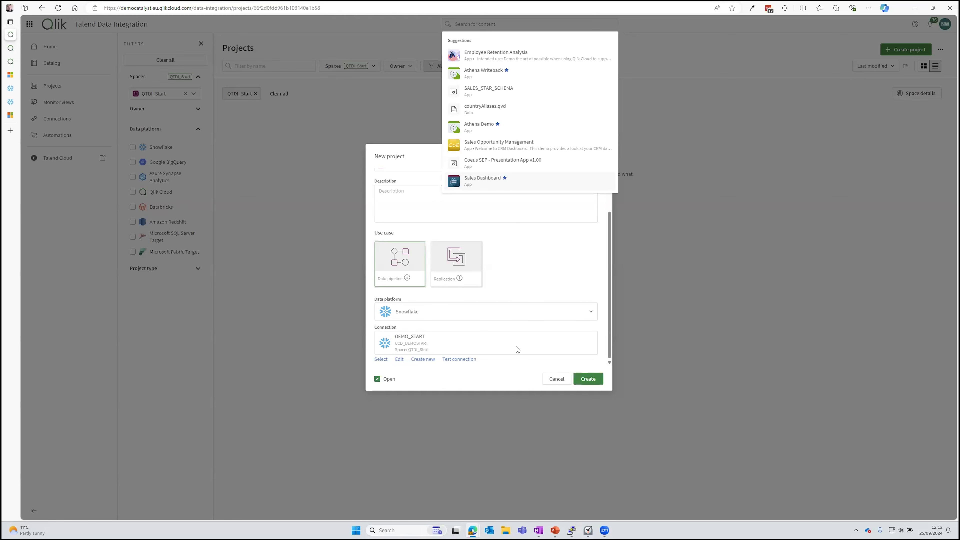
Try to create the Data Landing 101 project, retrying once after dismissing the error
left_click(588, 379)
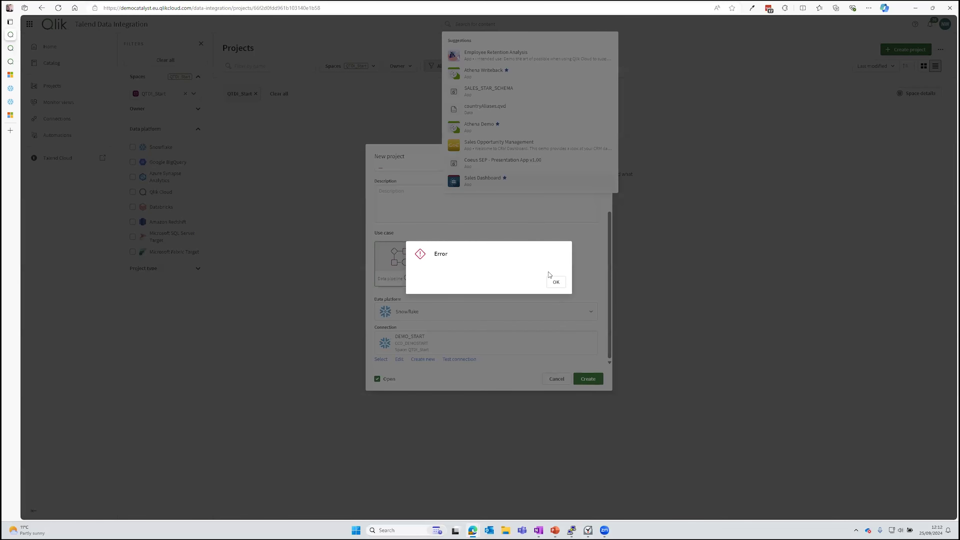
left_click(557, 282)
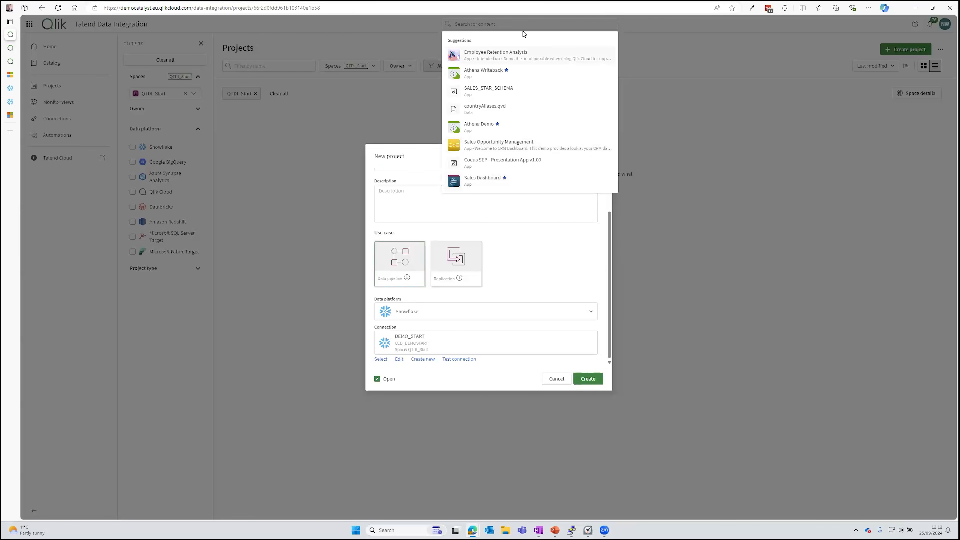
left_click(592, 379)
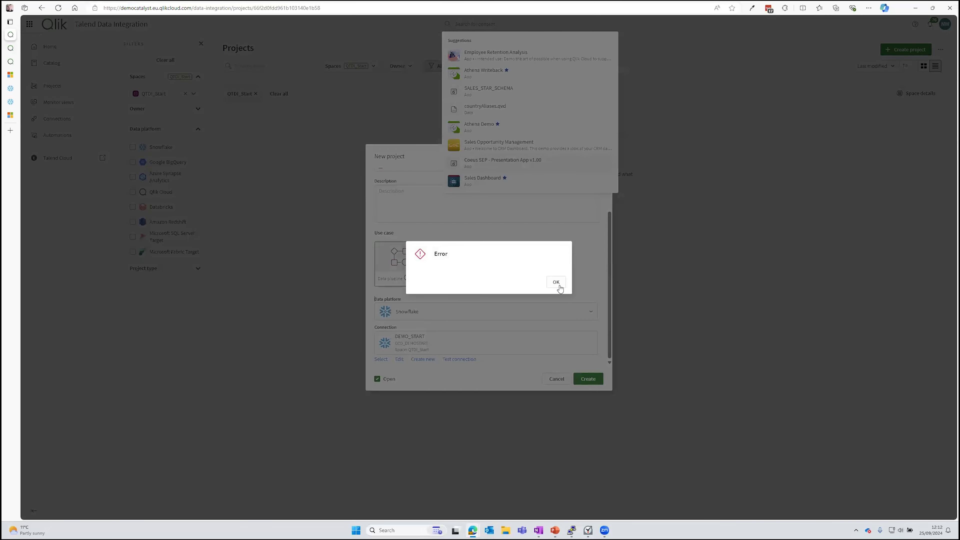
left_click(556, 282)
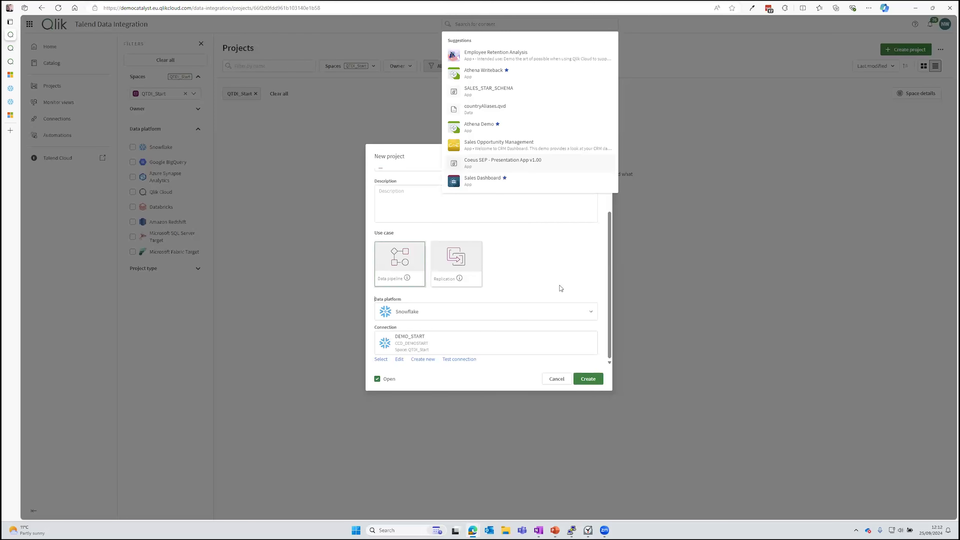
Rename the new project as Data Landing 102, try to create it, and close the project form
scroll(412, 223, "up", 3)
left_click(415, 185)
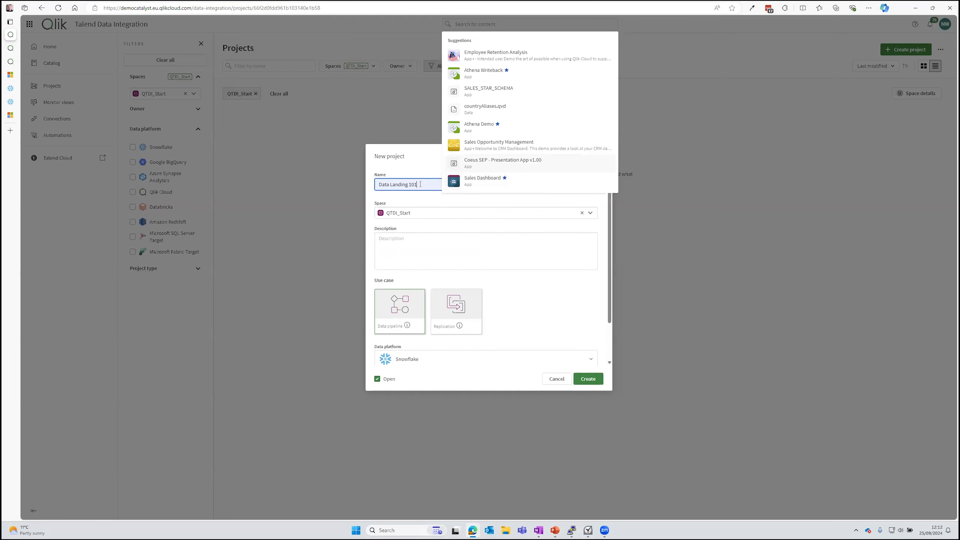
key("BackSpace")
type("2")
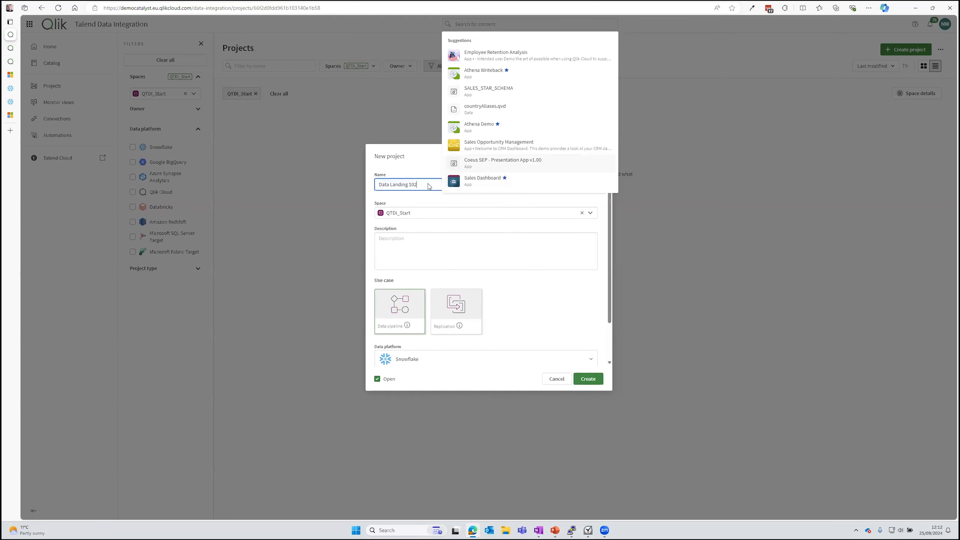
left_click(588, 378)
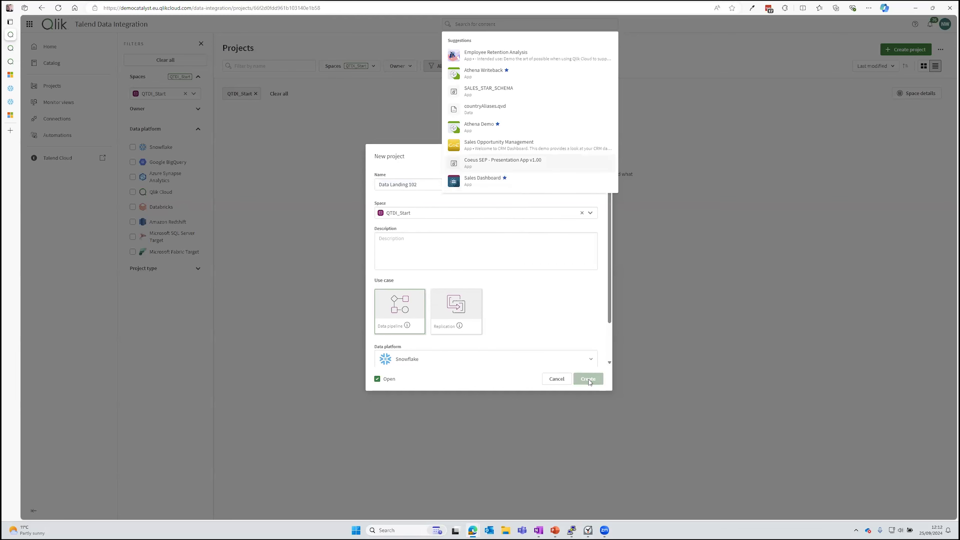
left_click(558, 281)
key("Escape")
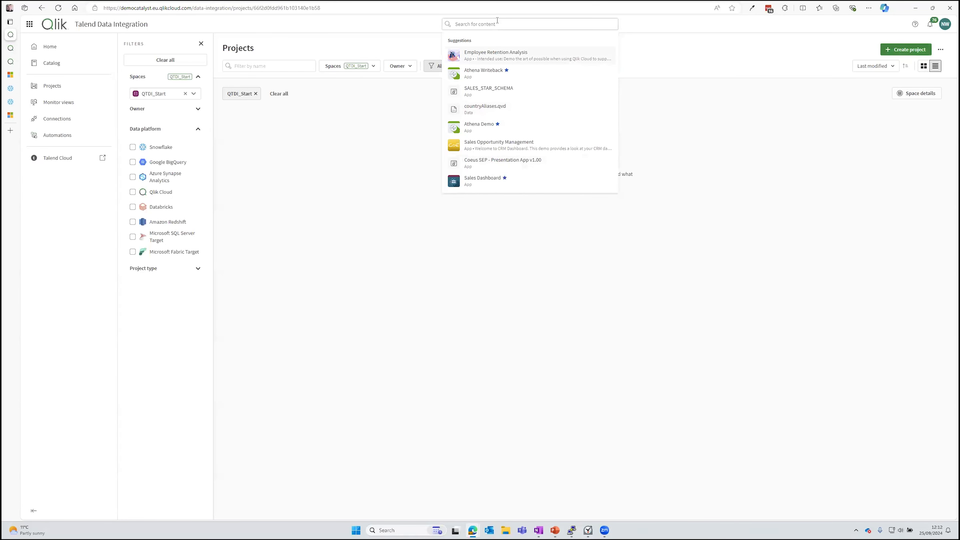
Dismiss the search suggestions and start a new project named Demo in the QTDI_Start space
left_click(672, 71)
left_click(897, 53)
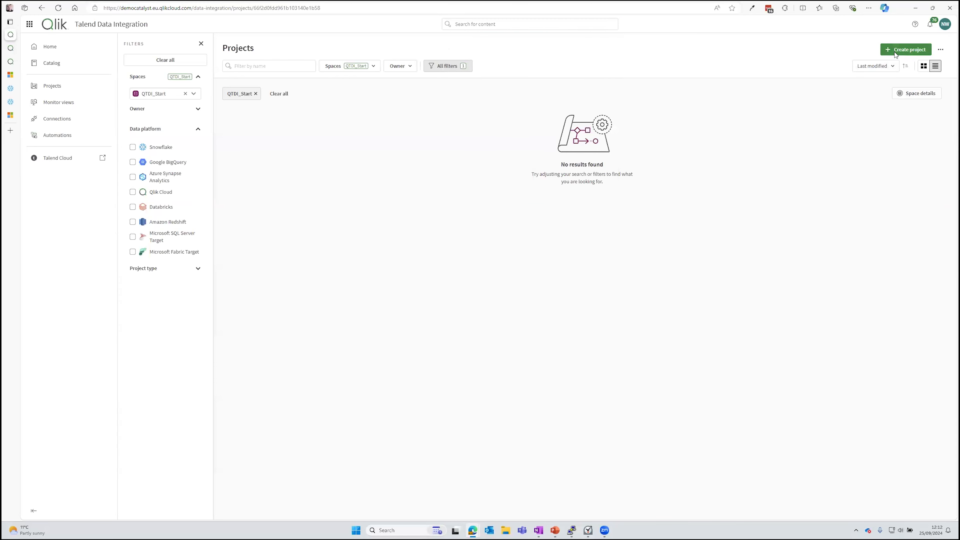
left_click(424, 188)
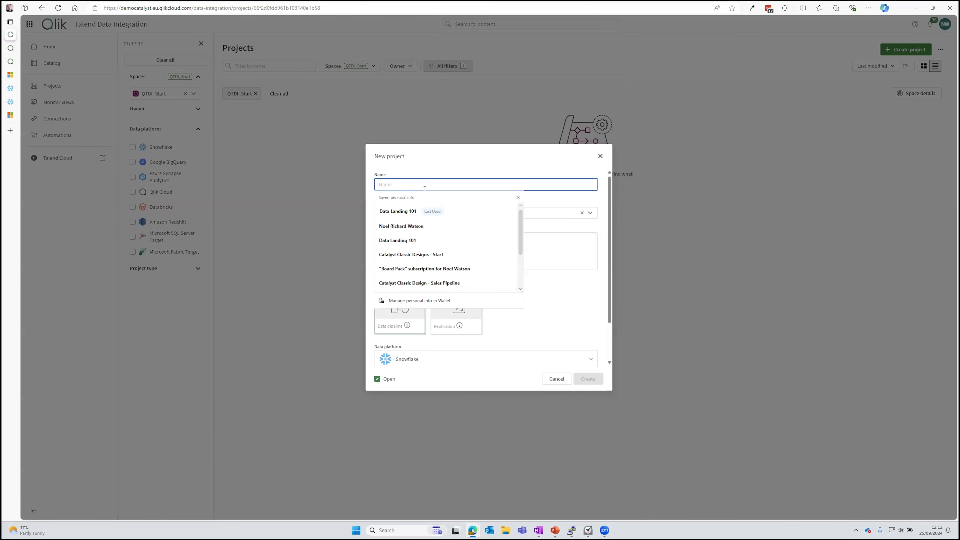
type("Demo")
left_click(510, 170)
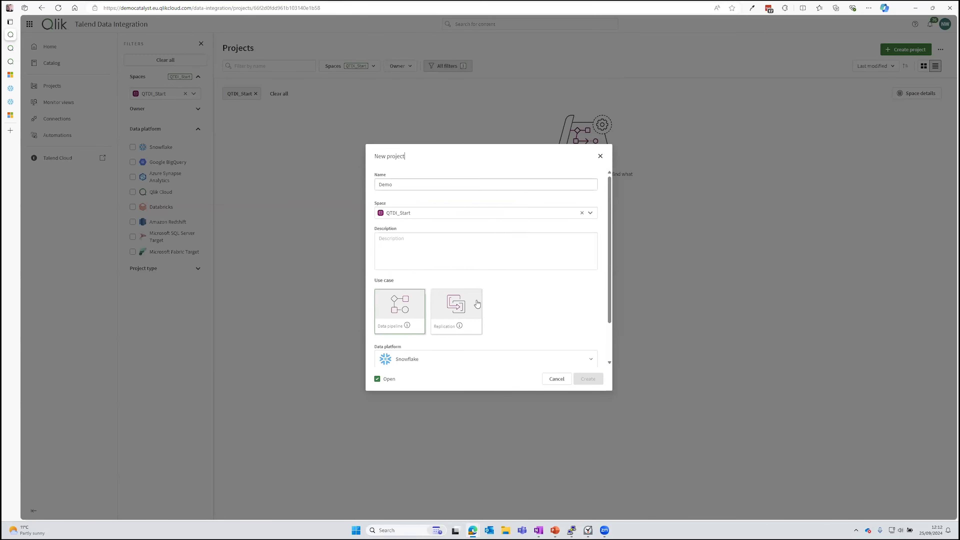
Test the DEMO_START Snowflake connection for the Demo project, then leave the connection selection without applying it
scroll(478, 310, "down", 3)
left_click(380, 359)
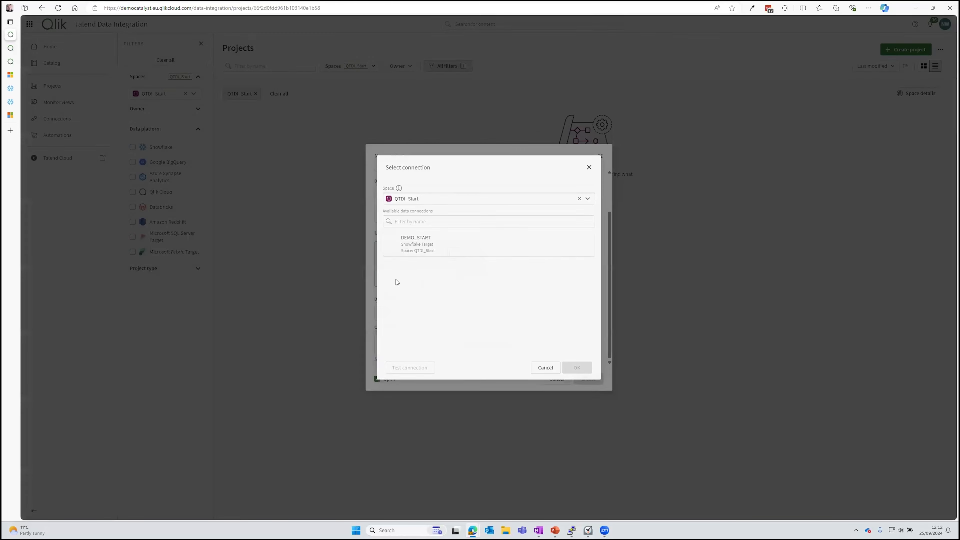
left_click(410, 246)
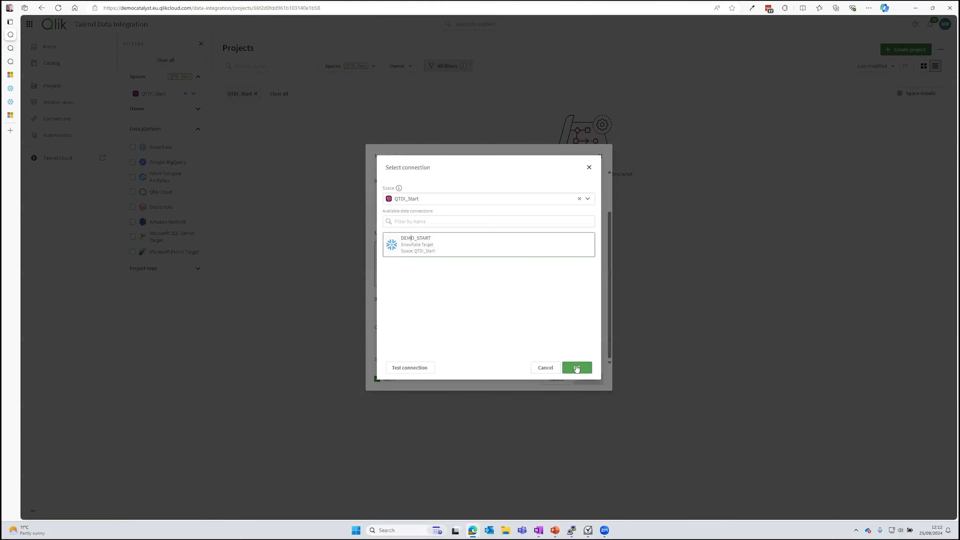
left_click(410, 368)
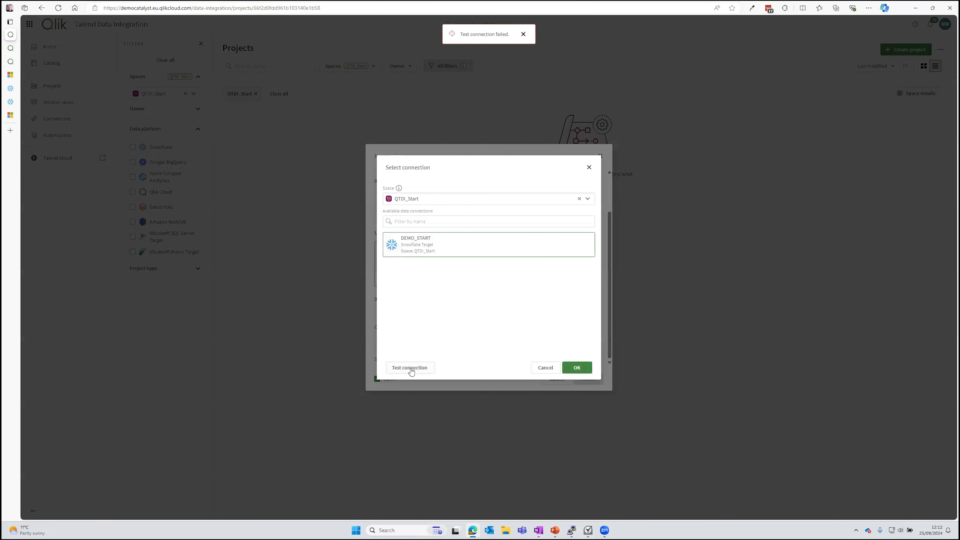
left_click(523, 34)
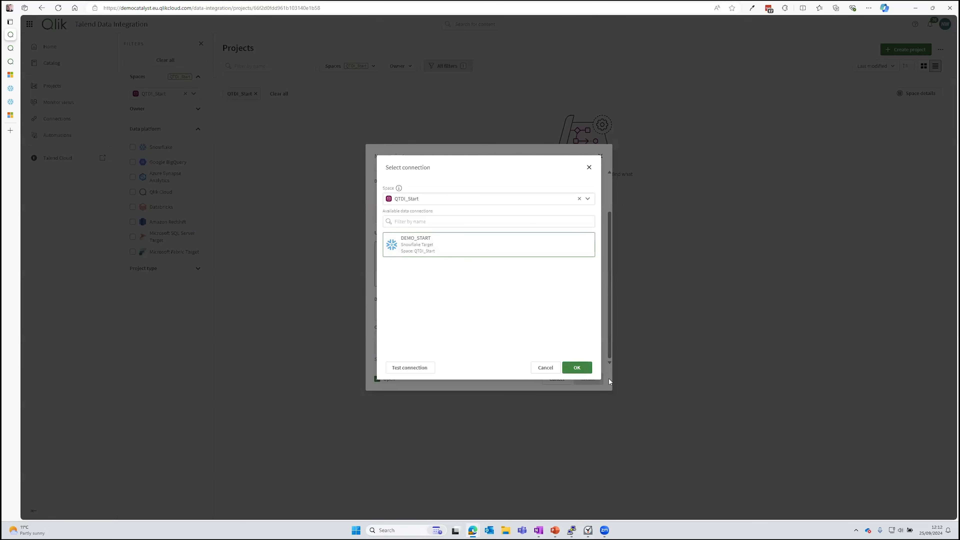
left_click(545, 367)
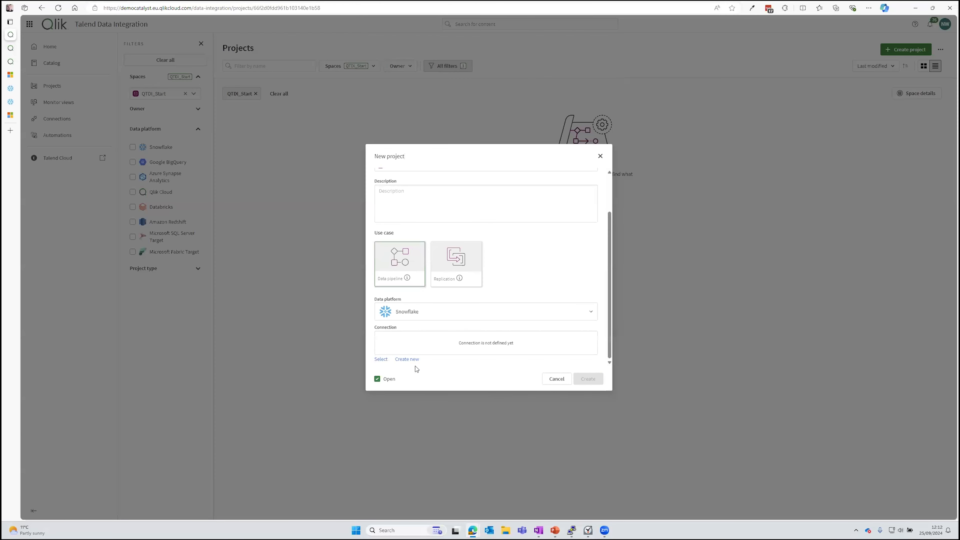
Test the Catalyst_Classic_Designs_DW connection from the QTDI Webinar space, then cancel the connection selection and the new project
left_click(381, 360)
left_click(588, 199)
scroll(524, 241, "down", 5)
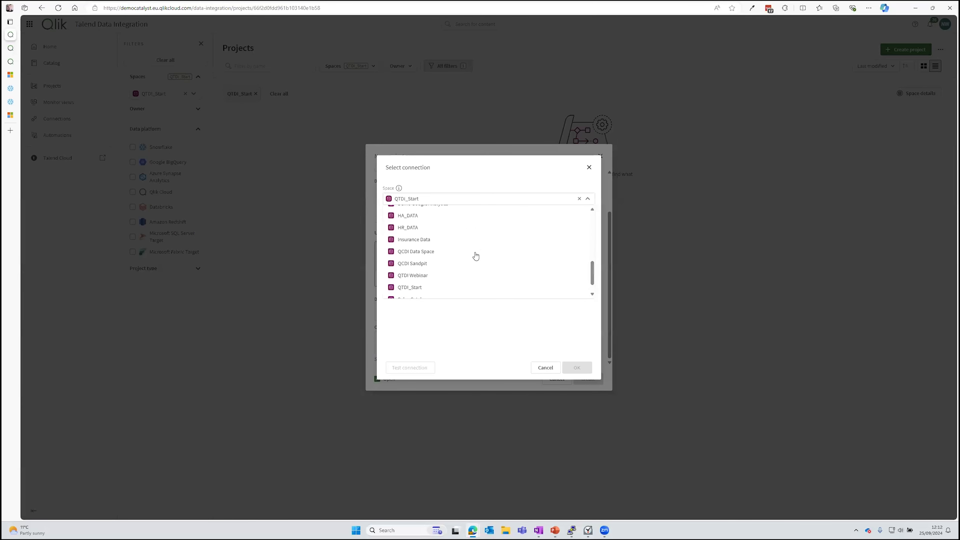
left_click(464, 276)
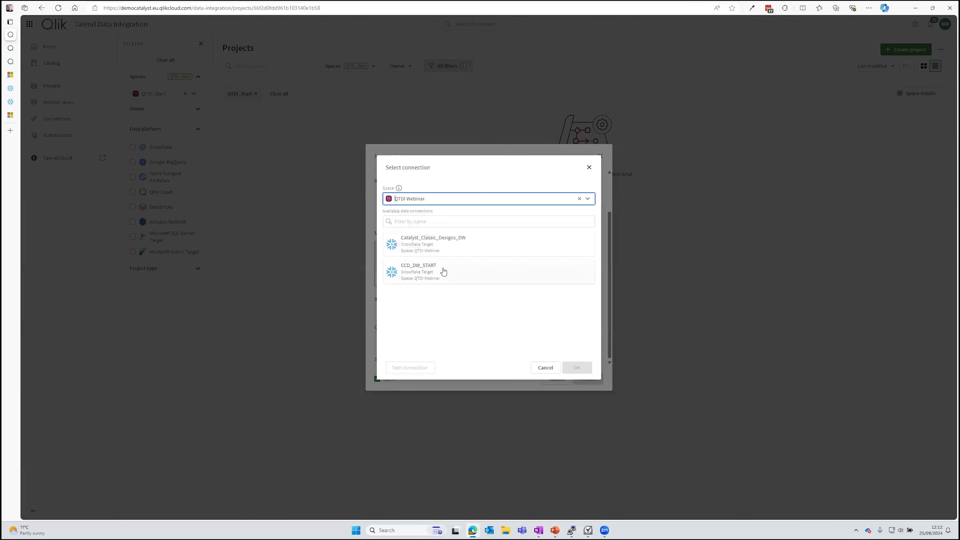
left_click(494, 244)
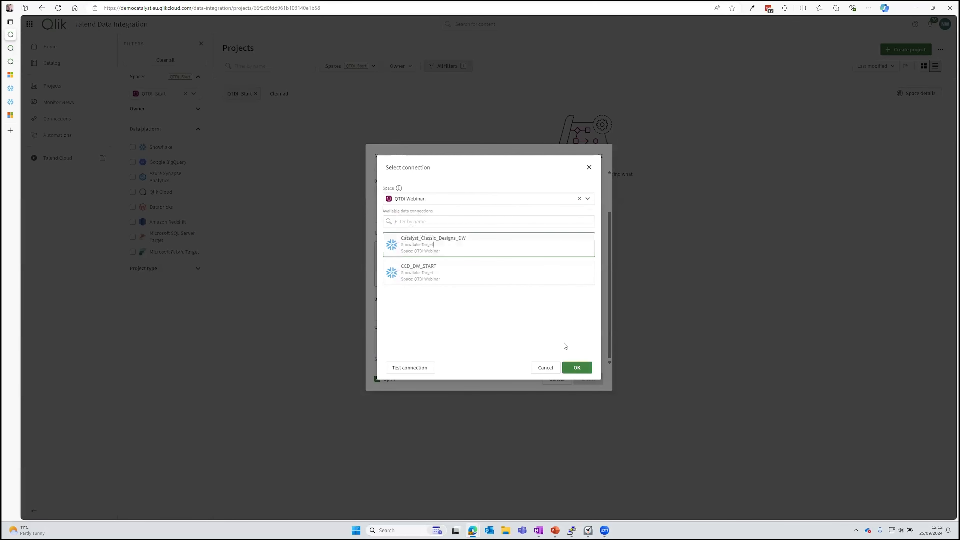
left_click(422, 369)
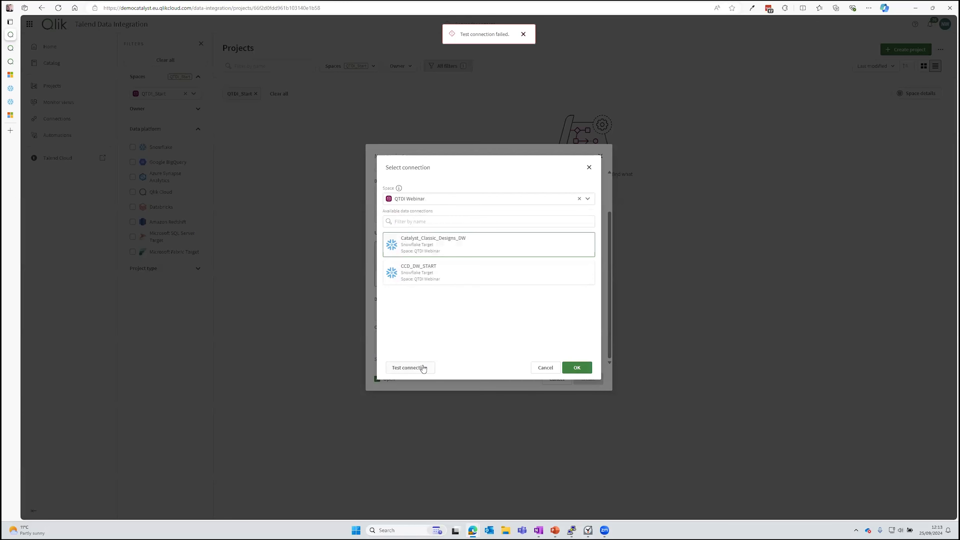
left_click(523, 34)
left_click(545, 367)
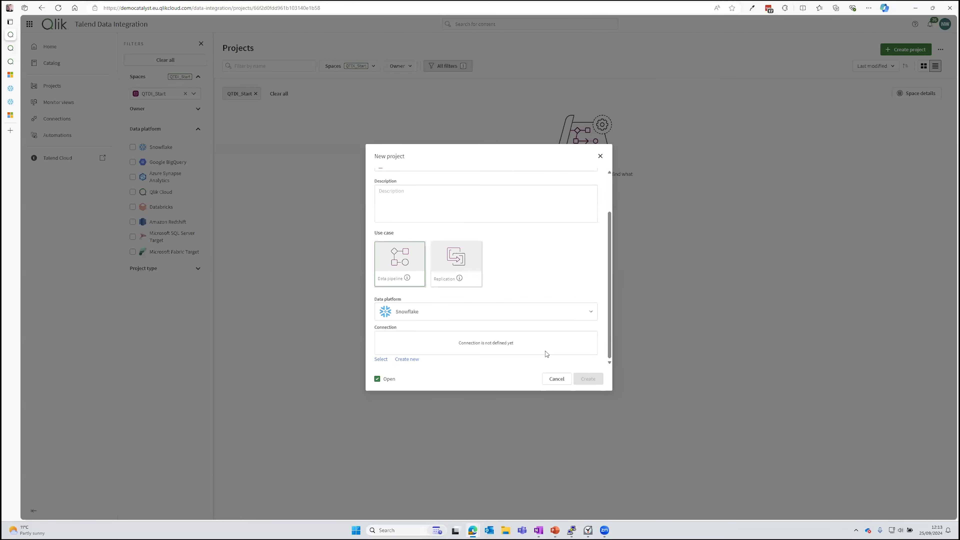
left_click(556, 378)
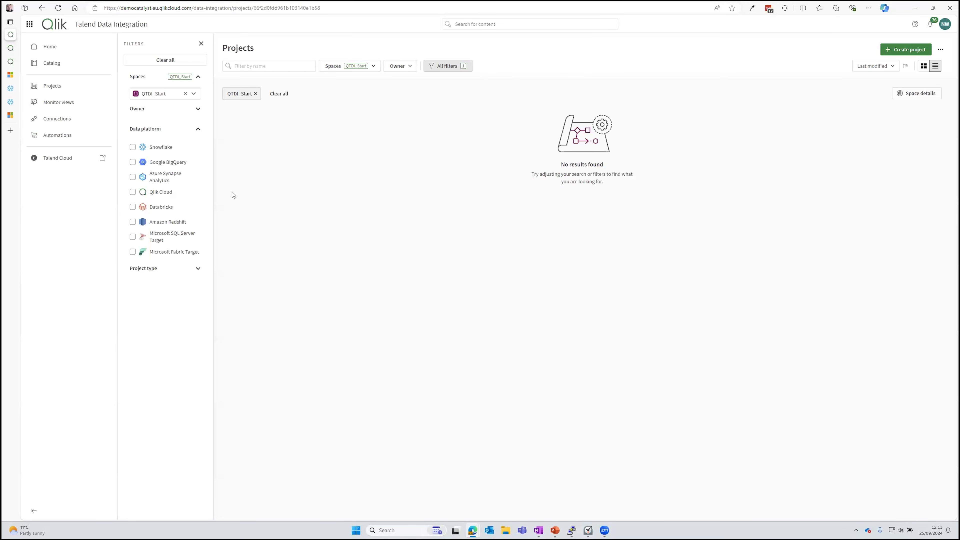
Open the data gateways overview in Administration to check the state of the gateways
left_click(28, 26)
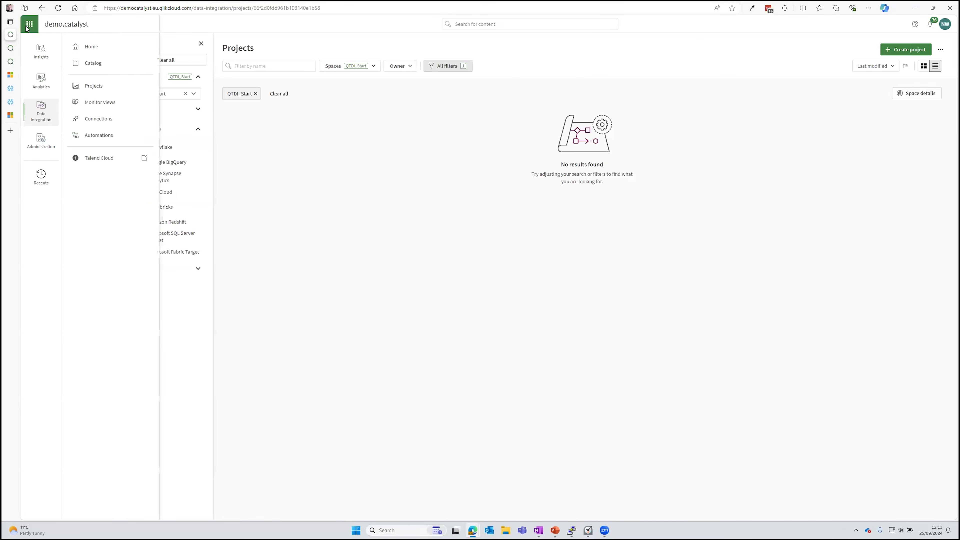
left_click(42, 141)
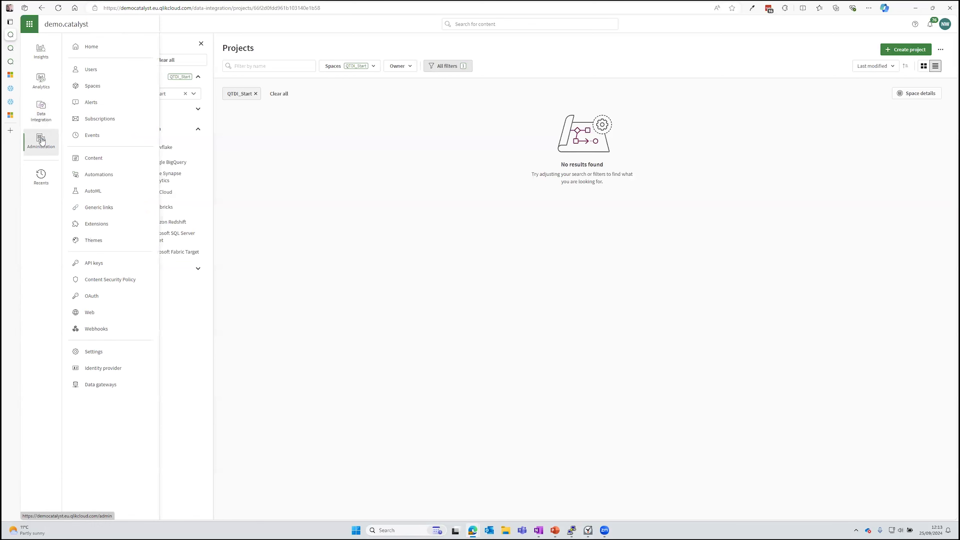
left_click(110, 352)
left_click(78, 389)
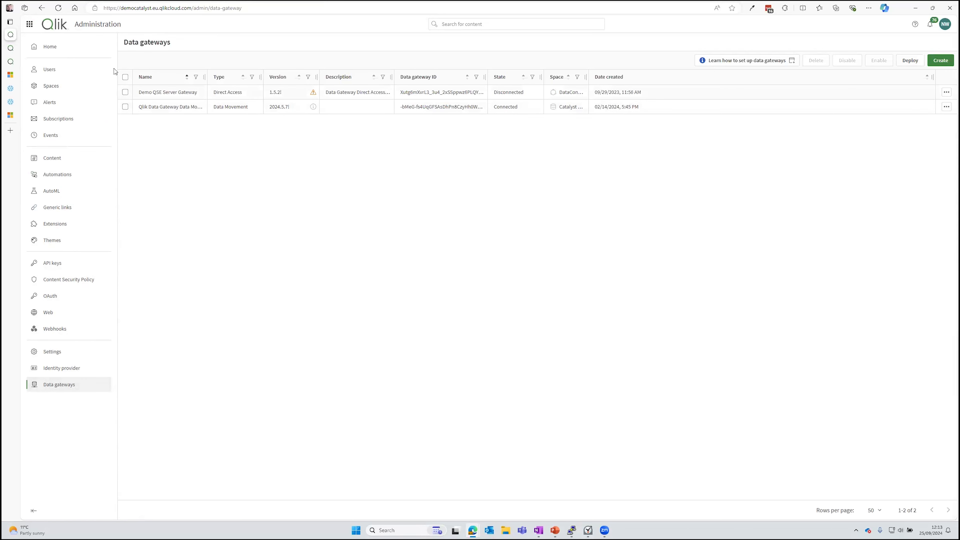
Return to the Data Integration projects, dismiss the error, and reload the page
left_click(32, 25)
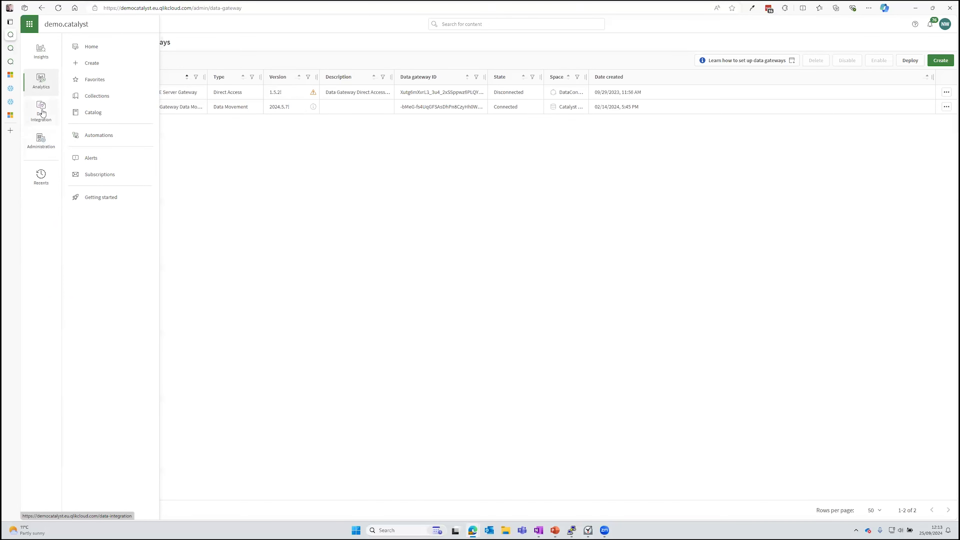
mouse_move(41, 114)
left_click(108, 89)
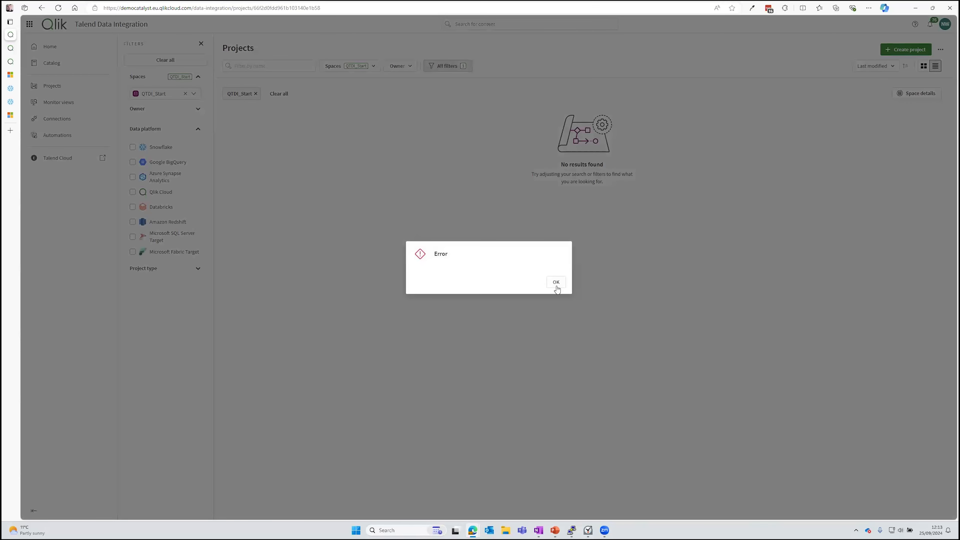
left_click(556, 283)
left_click(59, 8)
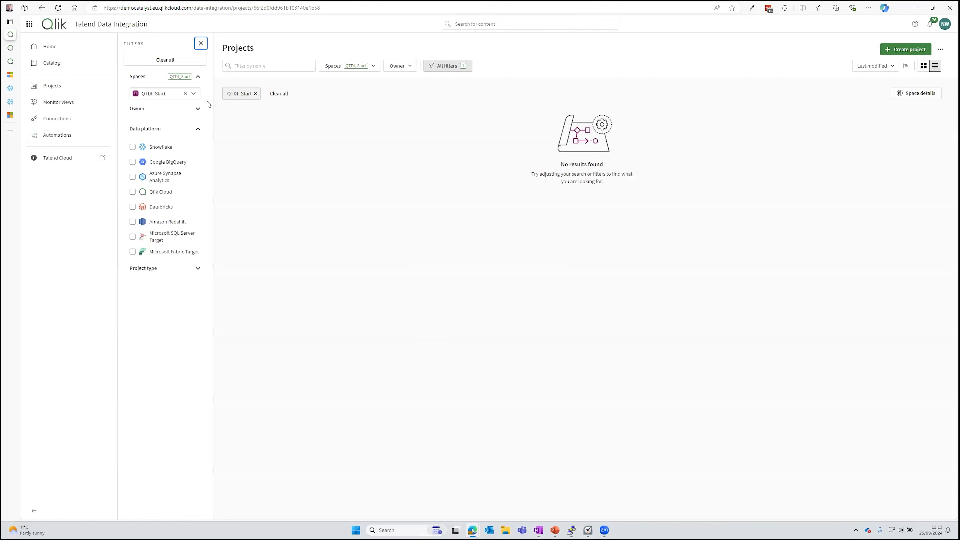
Start a new project in the QTDI_Start space and name it Demo
left_click(907, 49)
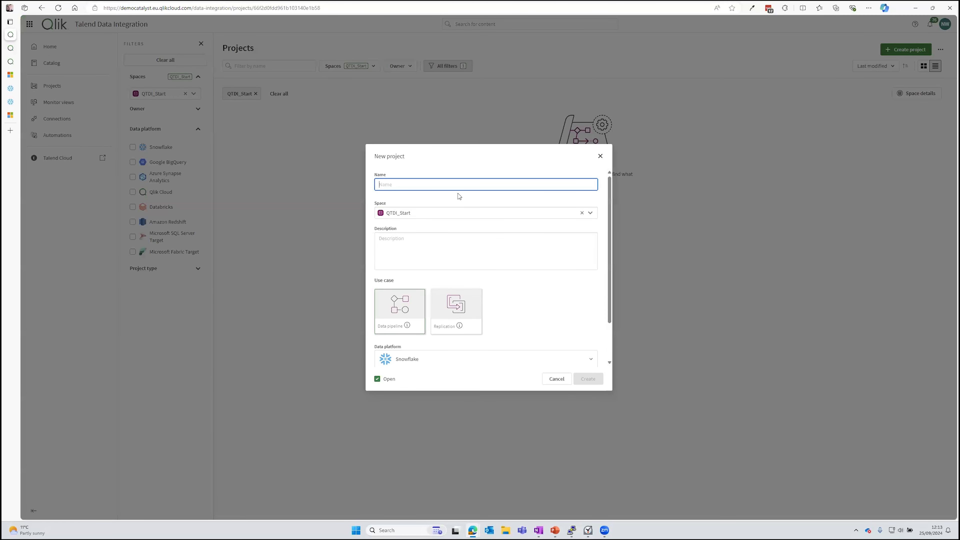
type("Demo")
key("Tab")
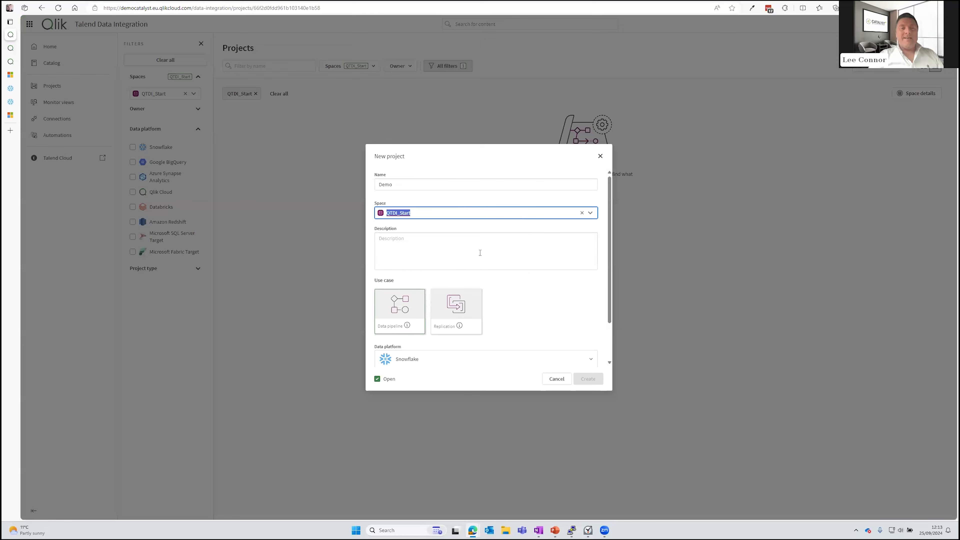
Select and test the DEMO_START Snowflake connection for the new project, and create the data pipeline project
scroll(461, 258, "down", 2)
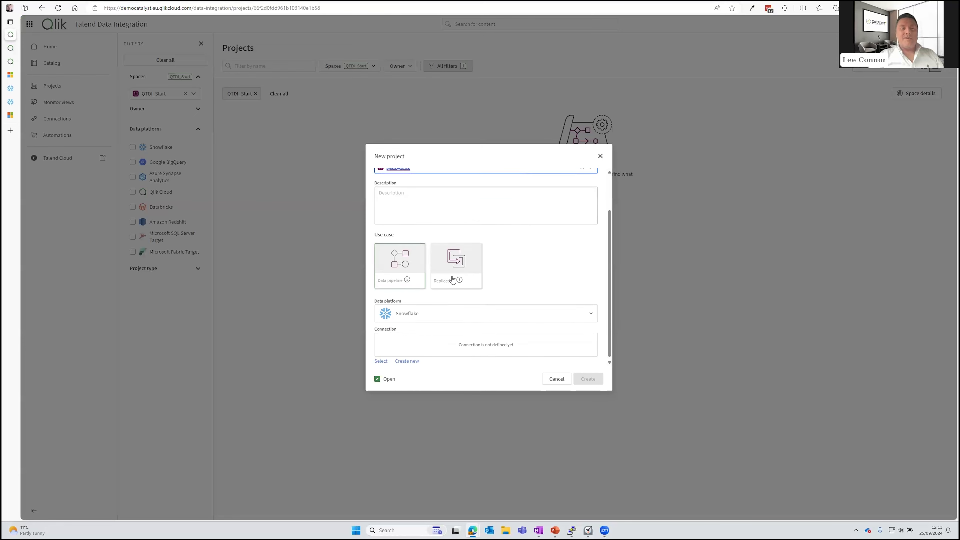
left_click(380, 359)
left_click(416, 251)
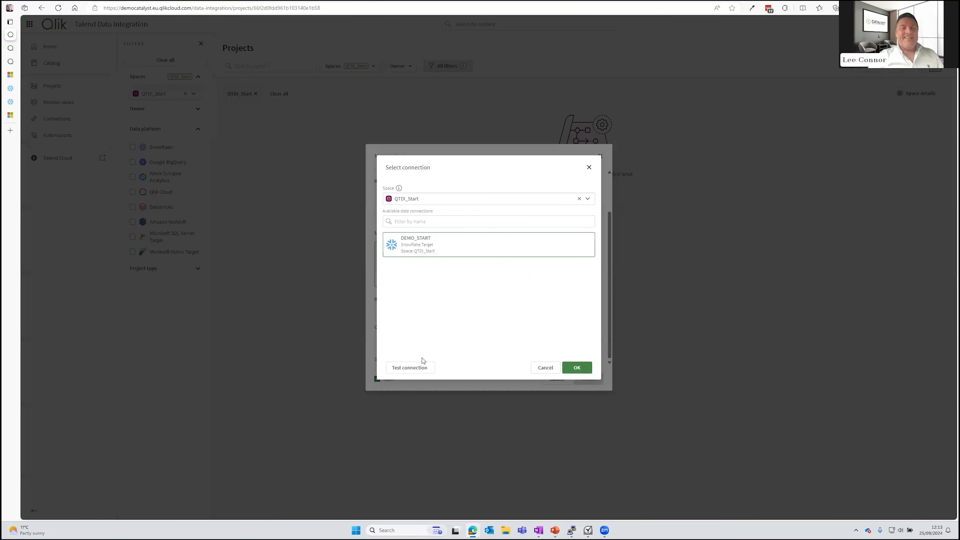
left_click(419, 371)
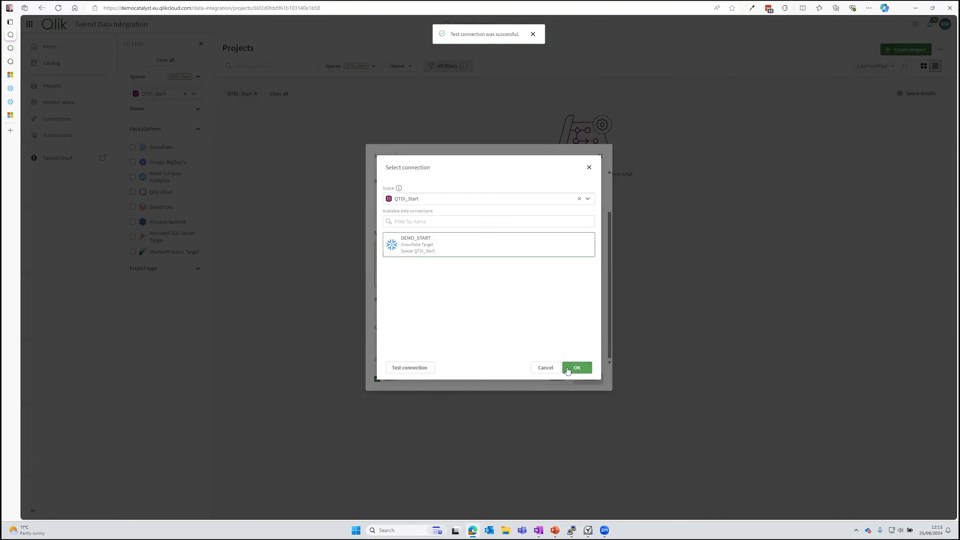
left_click(577, 367)
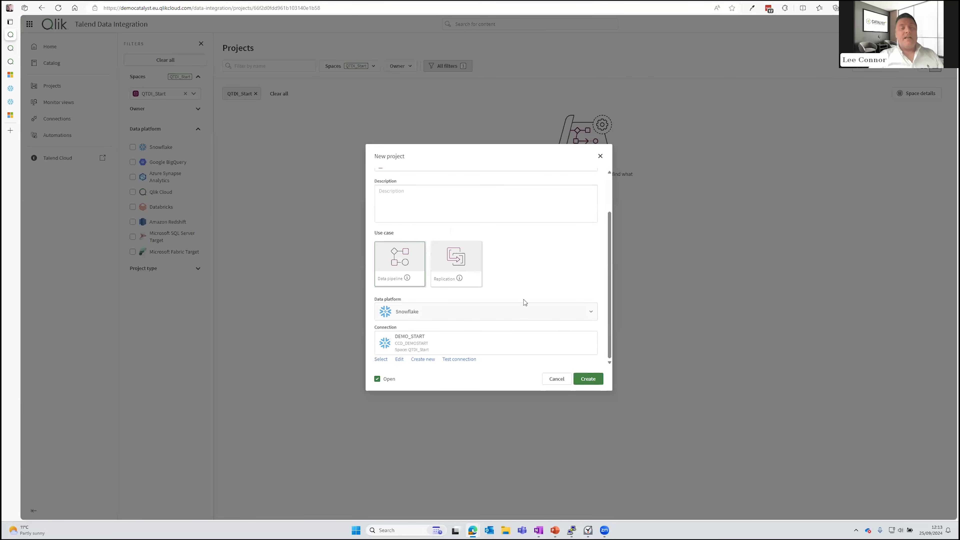
left_click(588, 378)
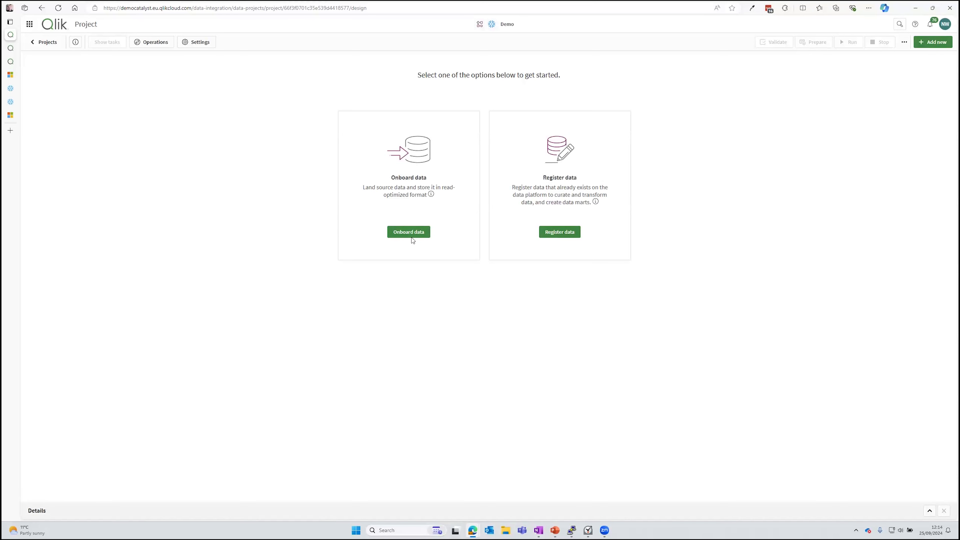
Start onboarding data with the PostgreSQL connection Catalyst Classic Designs - Start as the source
left_click(407, 232)
left_click(924, 485)
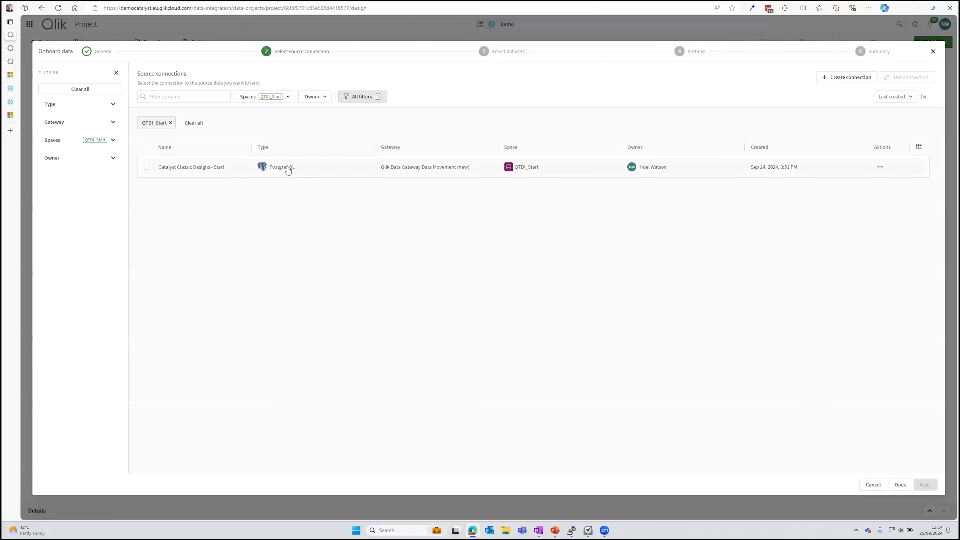
left_click(147, 167)
left_click(926, 485)
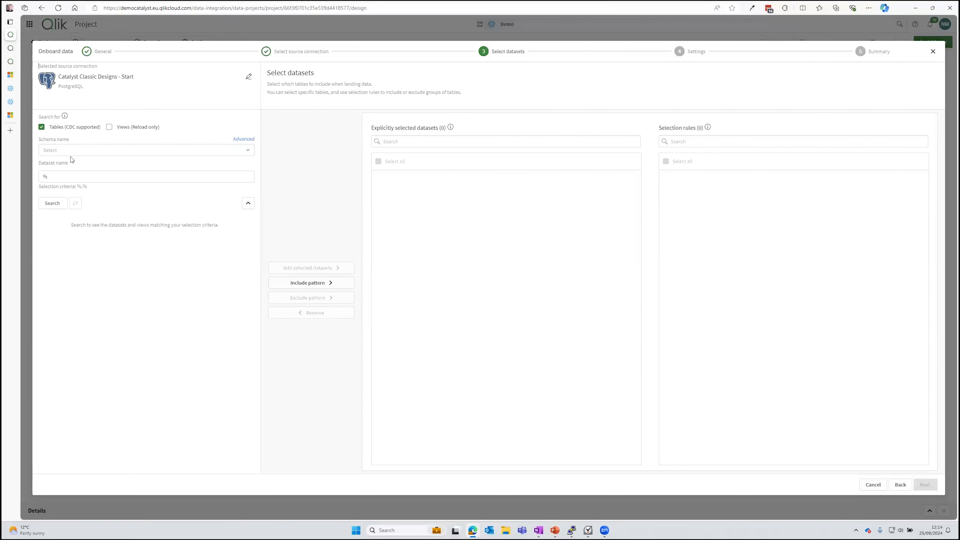
Search the public schema for tables, narrowing the dataset name to sale_%
left_click(85, 151)
left_click(64, 178)
left_click(52, 204)
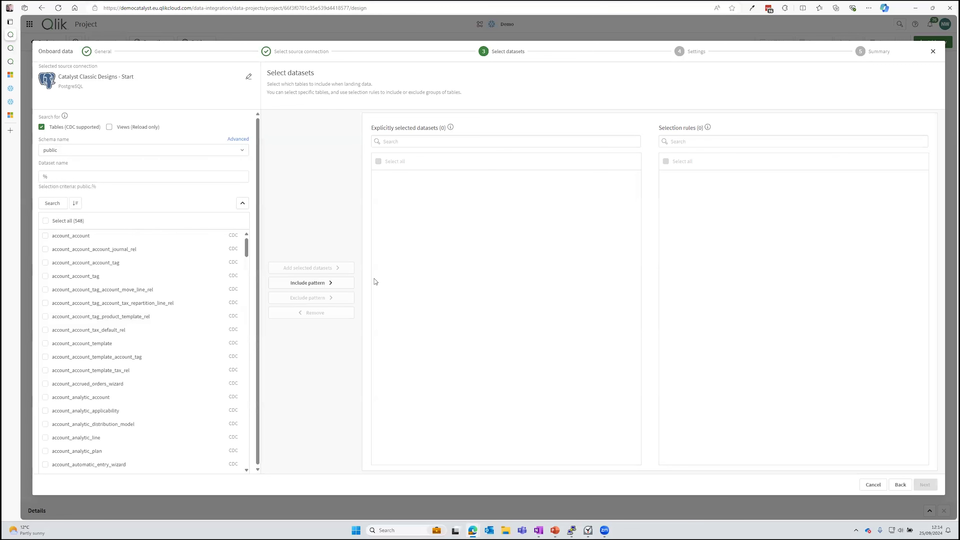
left_click(45, 177)
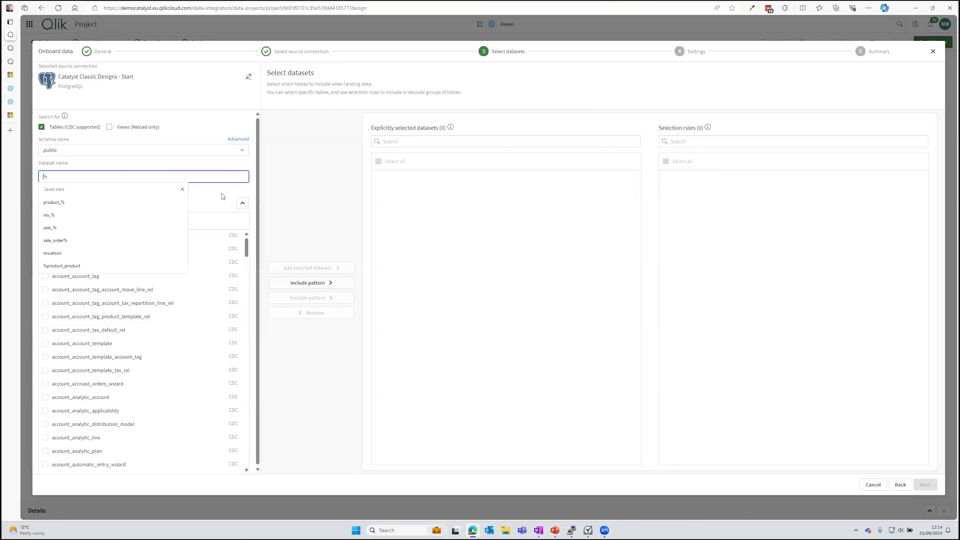
type("sale_")
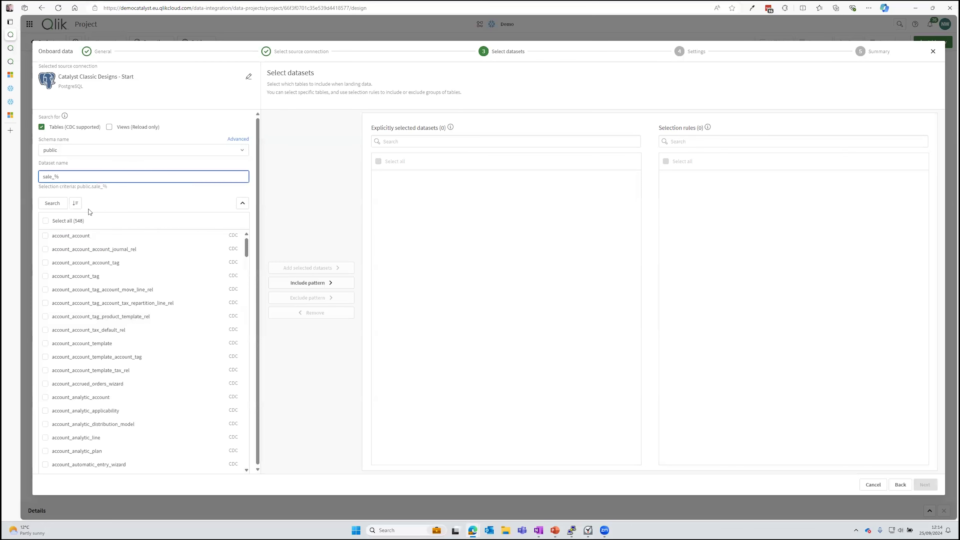
left_click(53, 203)
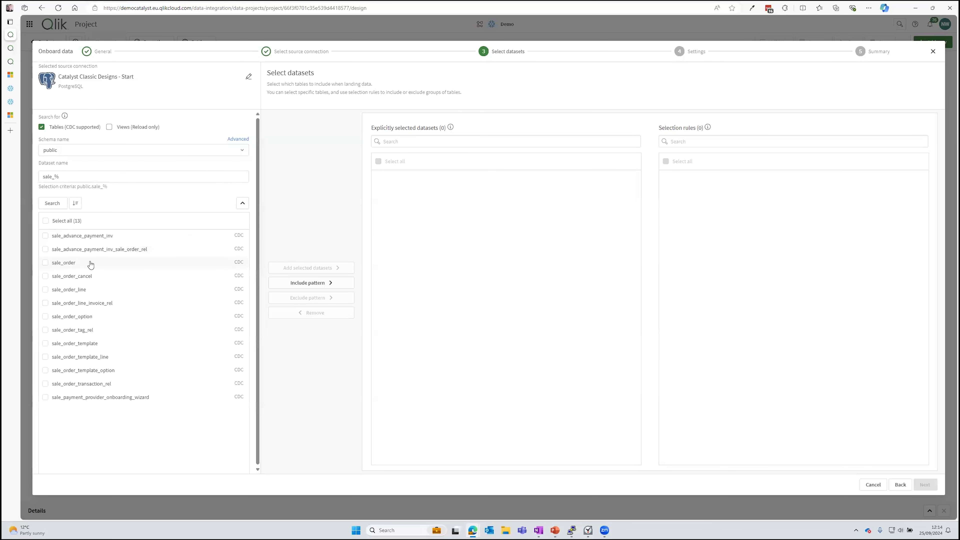
Add the sale_order and sale_order_line tables to the explicitly selected datasets and continue to the update settings
left_click(44, 263)
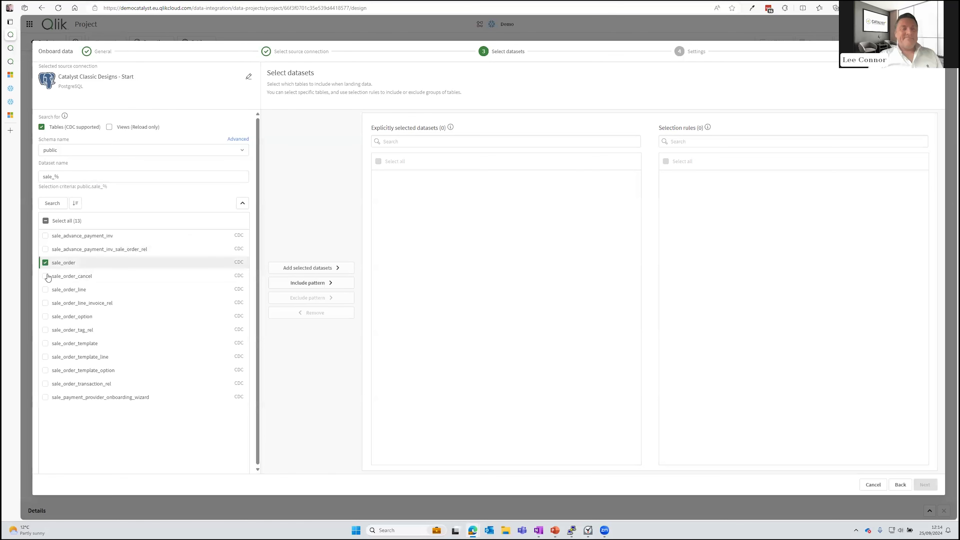
left_click(45, 290)
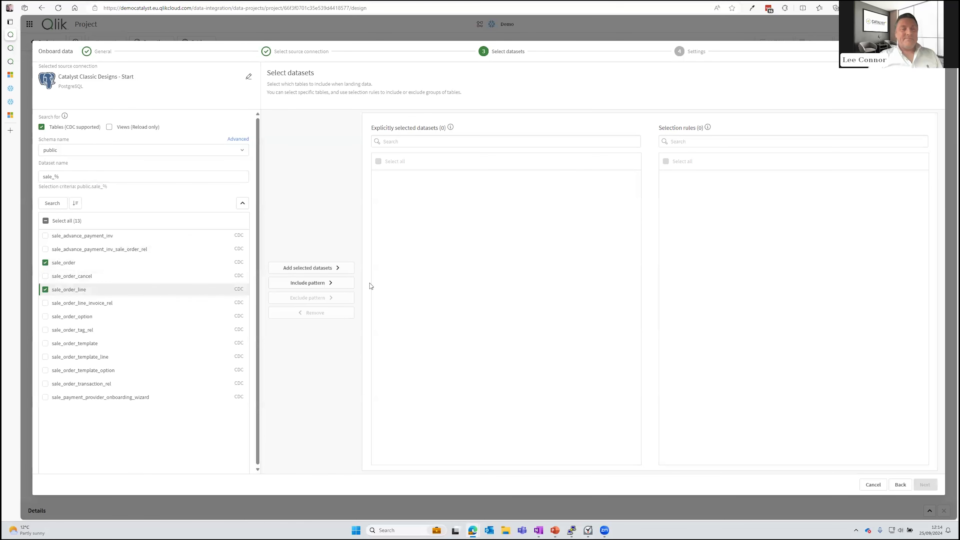
left_click(322, 269)
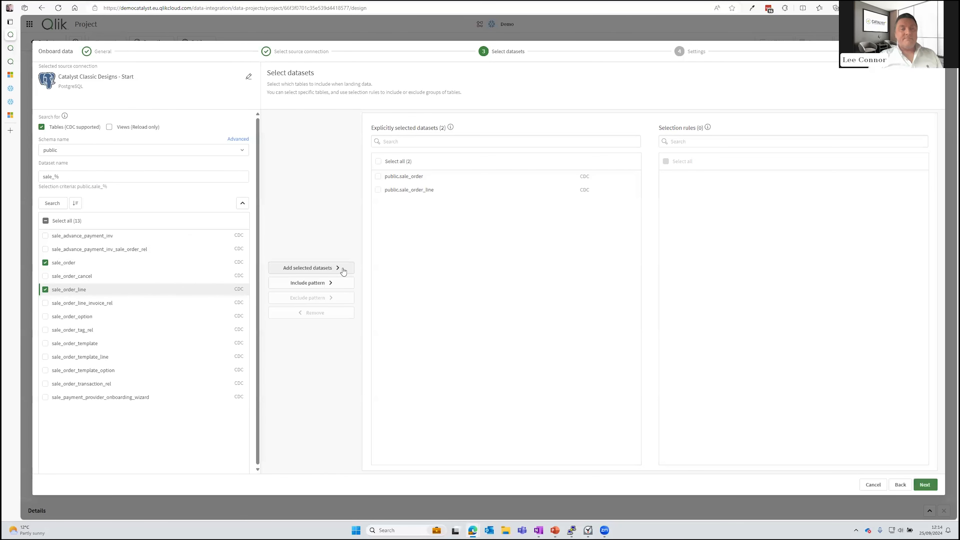
left_click(925, 485)
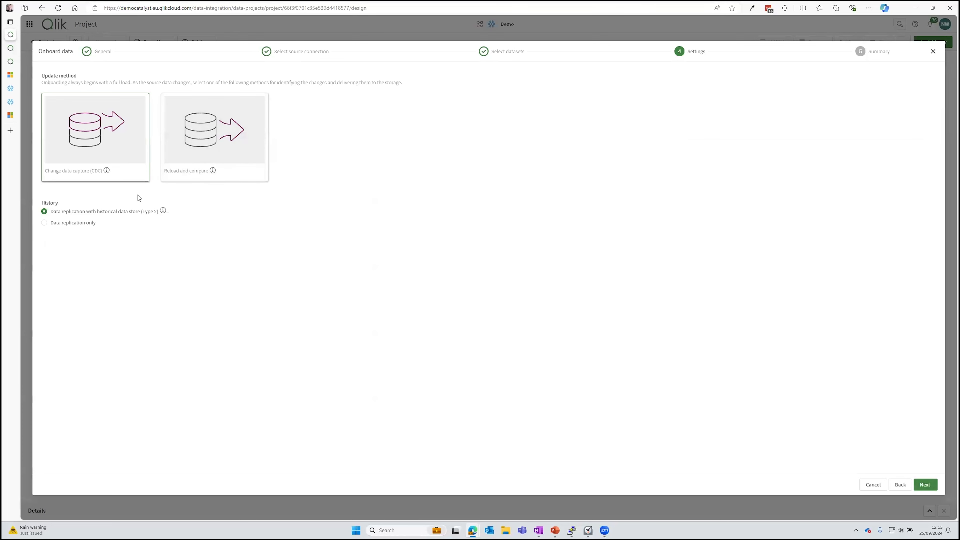
Keep change data capture with the Type 2 historical data store and create the onboarding pipeline
mouse_move(162, 210)
left_click(927, 487)
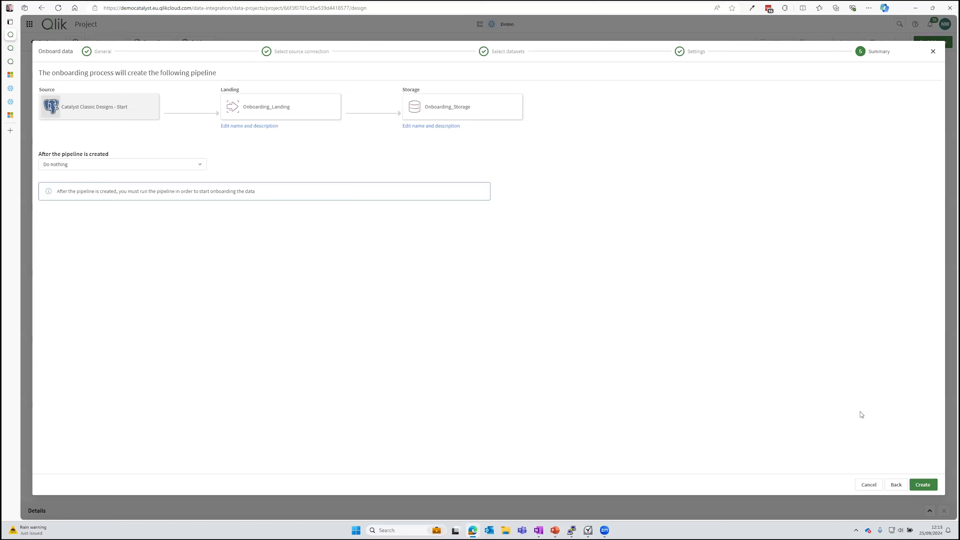
left_click(927, 486)
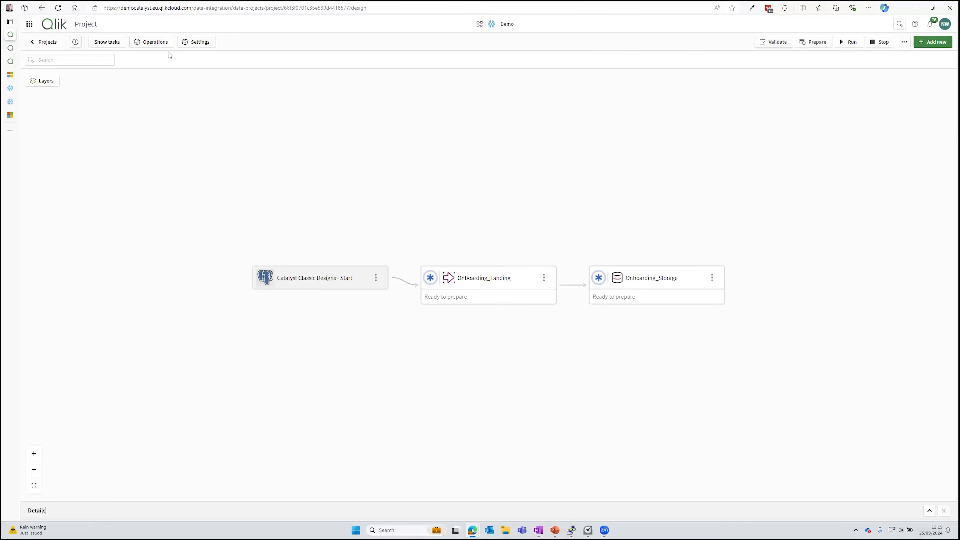
Review the project's data platform settings, and refresh the CCD_DEMOSTART database's object list in Snowflake
left_click(193, 42)
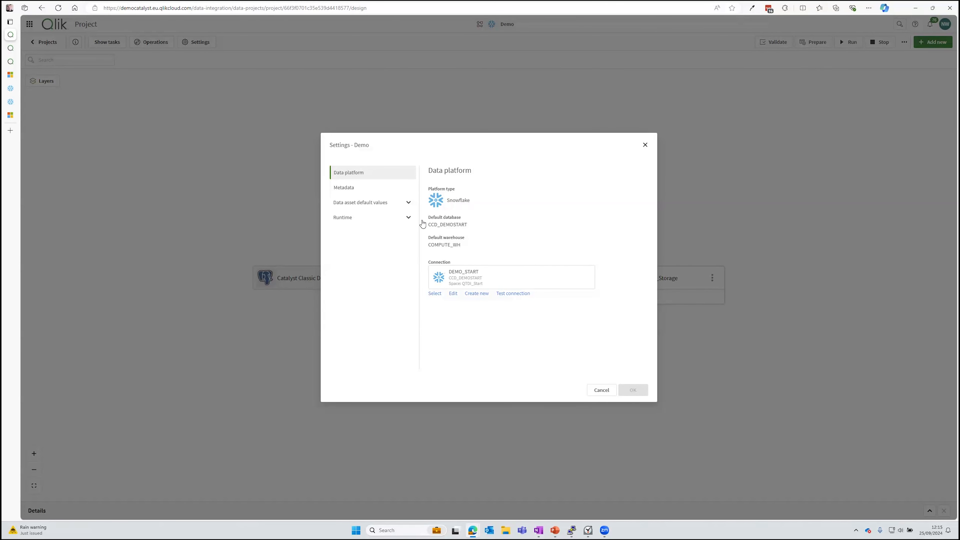
left_click(603, 390)
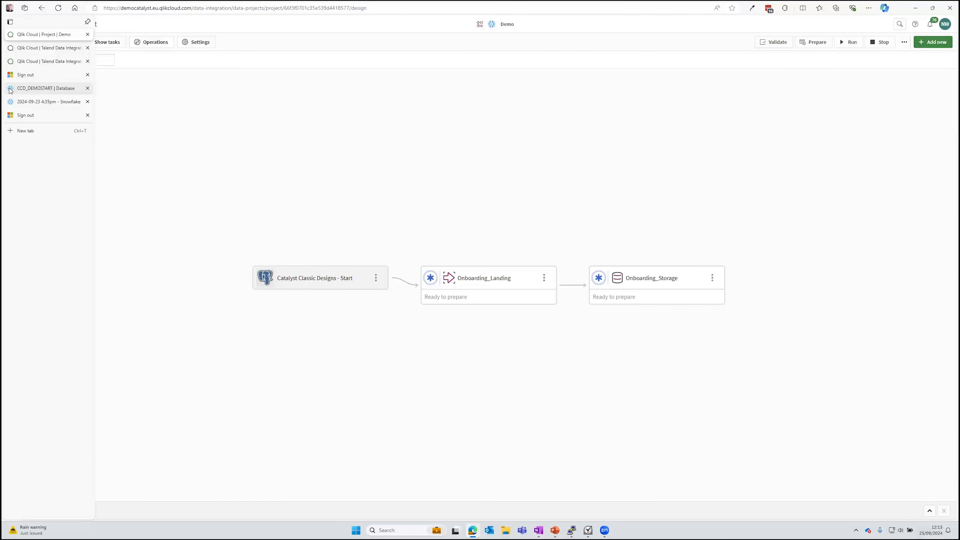
left_click(57, 88)
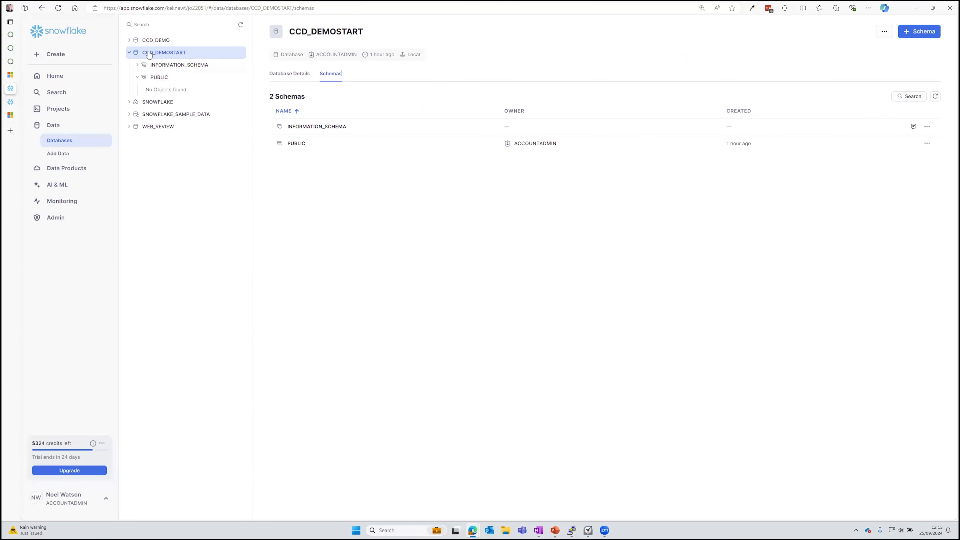
left_click(241, 24)
Switch back to the Demo project in Qlik and prepare both the Onboarding_Landing and Onboarding_Storage tasks
left_click(10, 35)
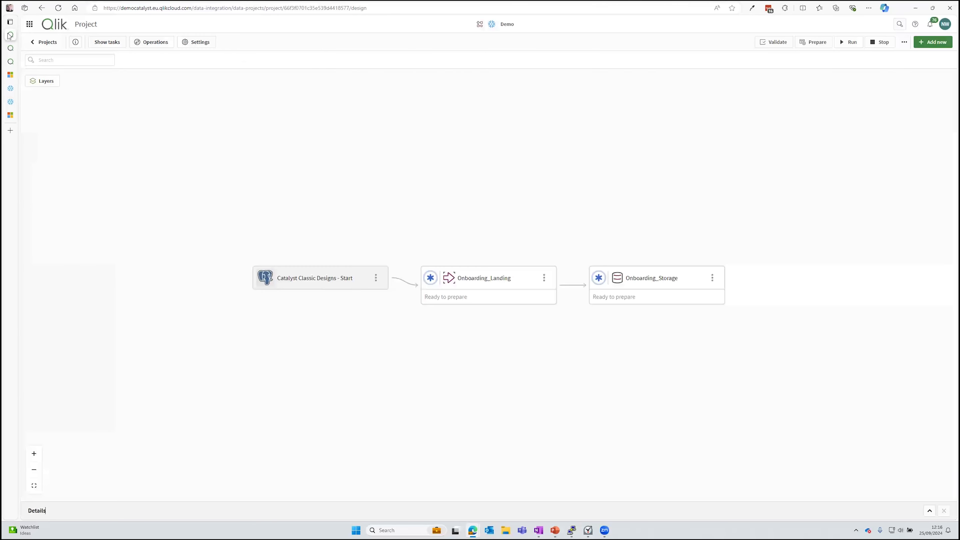
left_click(545, 282)
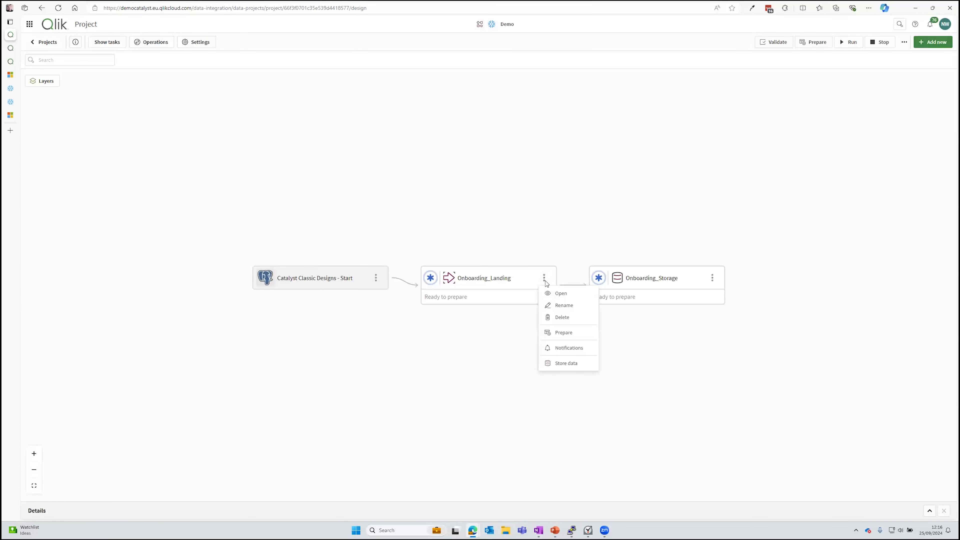
left_click(812, 44)
left_click(811, 43)
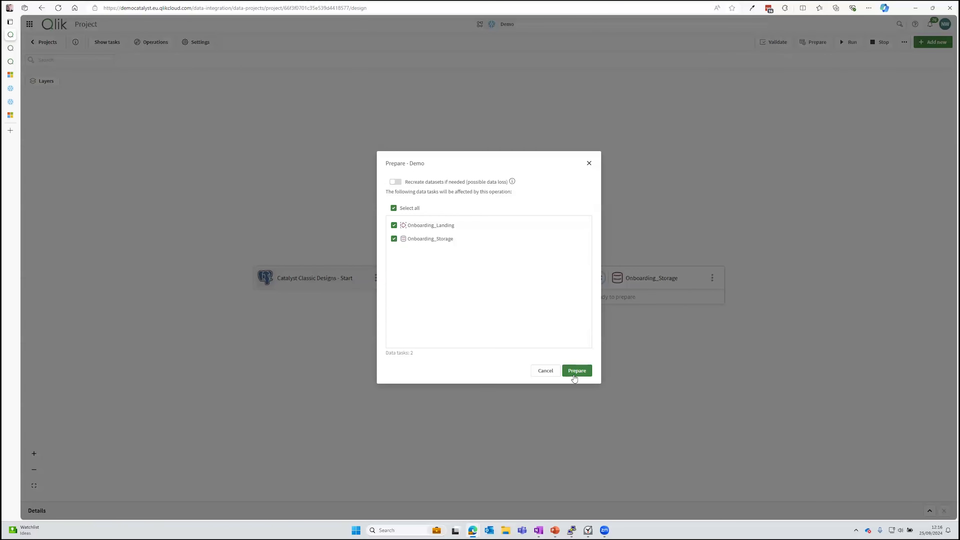
left_click(575, 372)
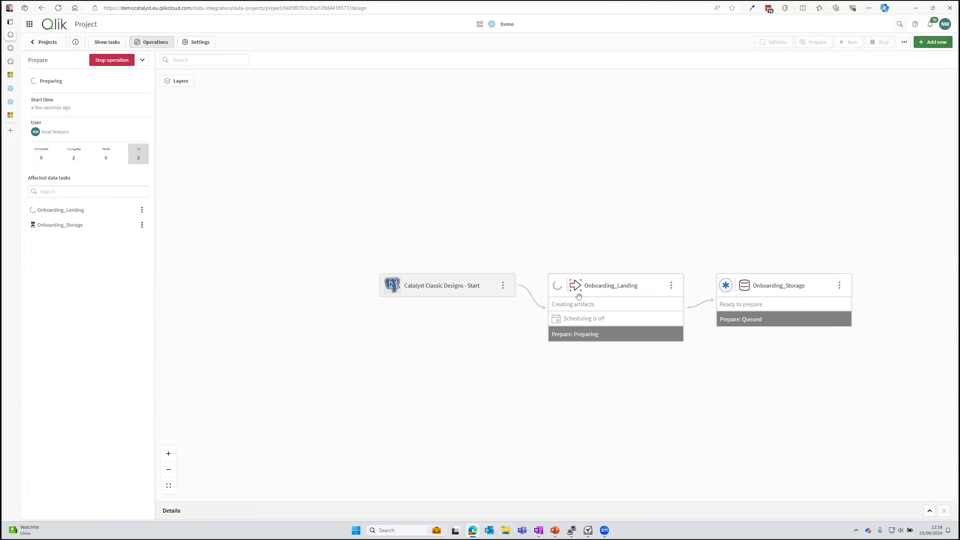
Open the Onboarding_Landing task, check its preparation progress, and run the task
left_click(672, 288)
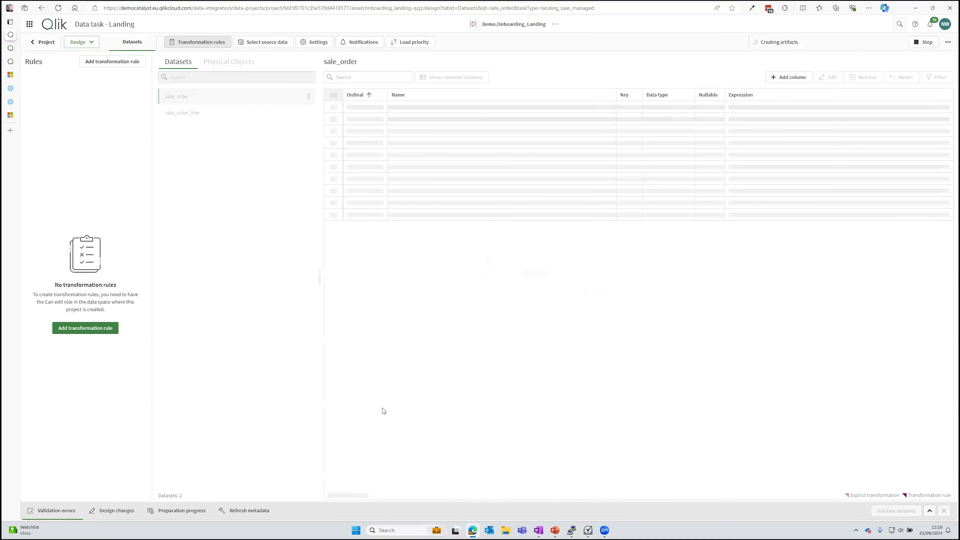
left_click(185, 512)
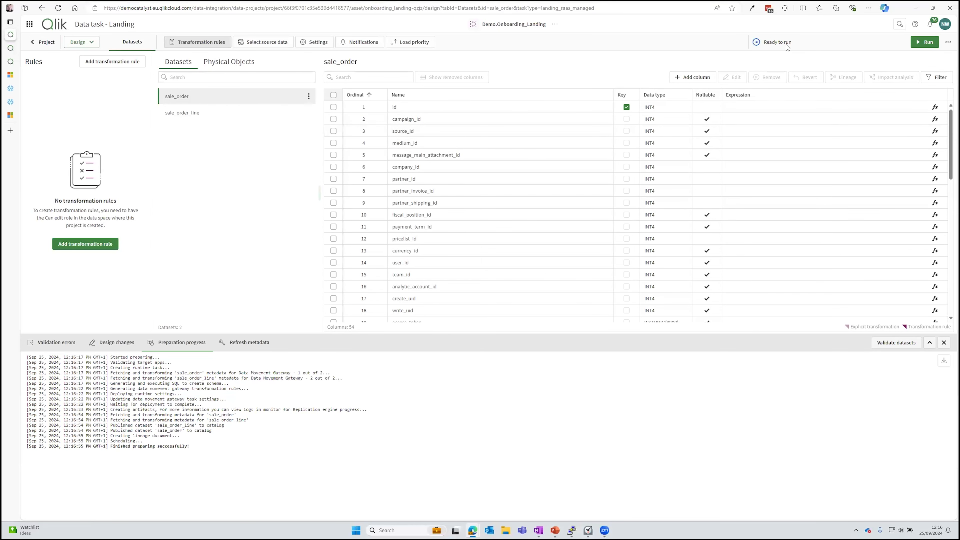
left_click(918, 43)
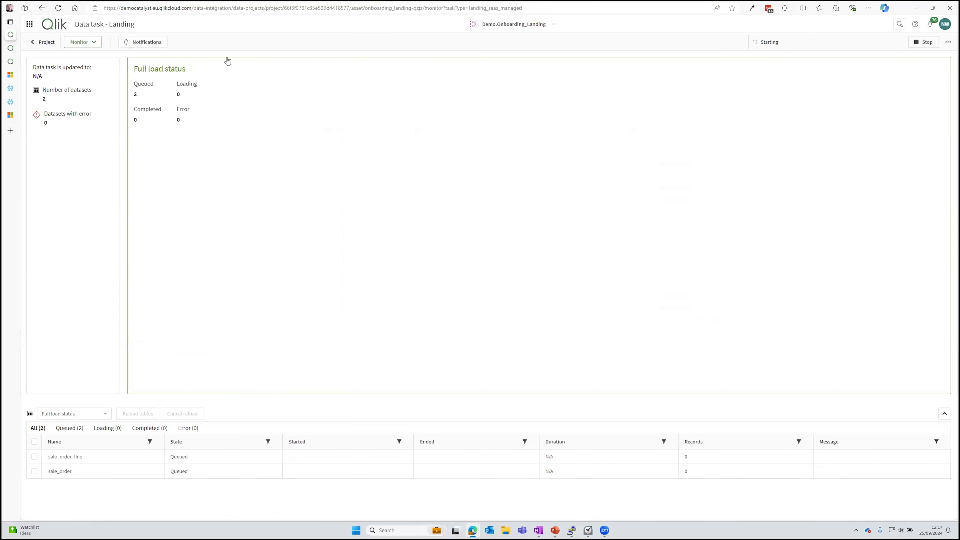
Switch the landing task to its design view and examine its physical objects
left_click(89, 43)
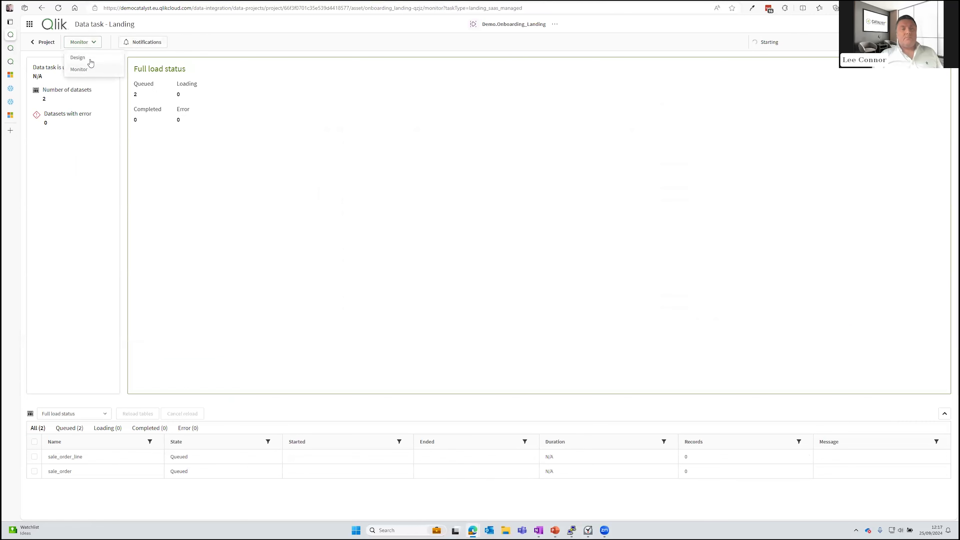
left_click(80, 58)
left_click(232, 63)
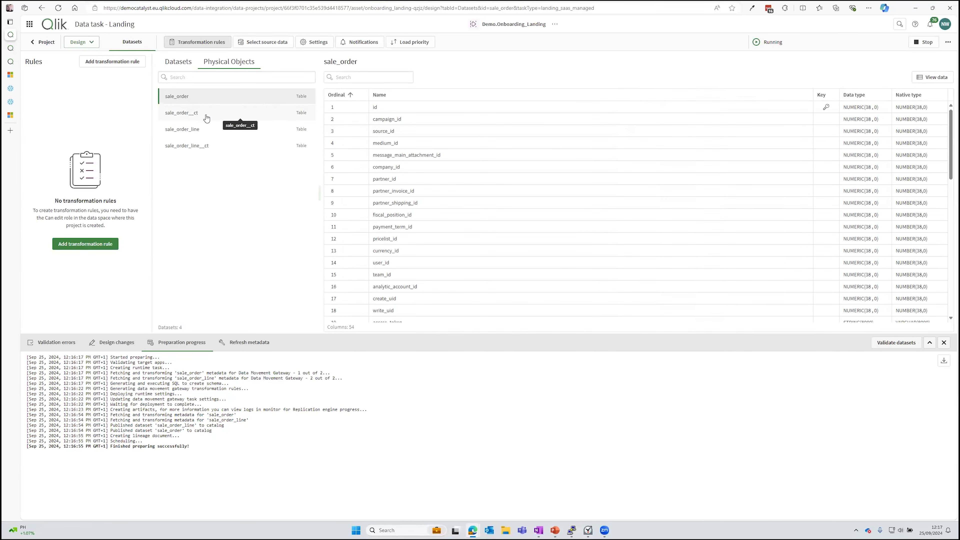
Return to the project pipeline and run the Onboarding_Storage task
left_click(42, 41)
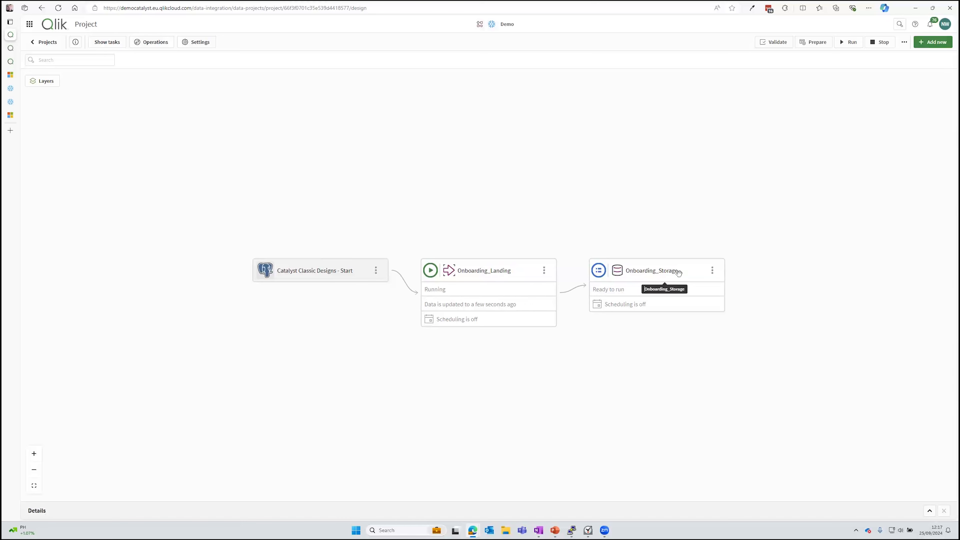
left_click(841, 42)
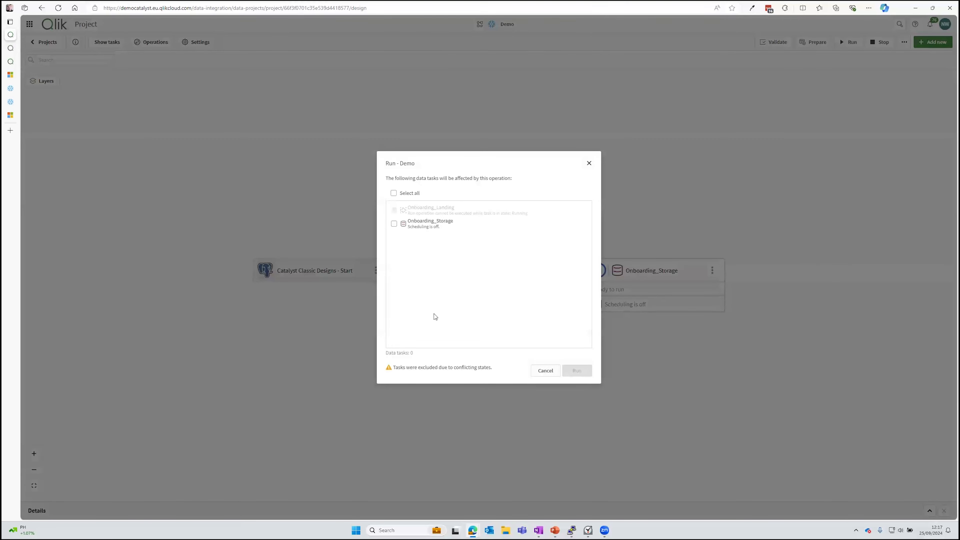
left_click(394, 224)
left_click(576, 371)
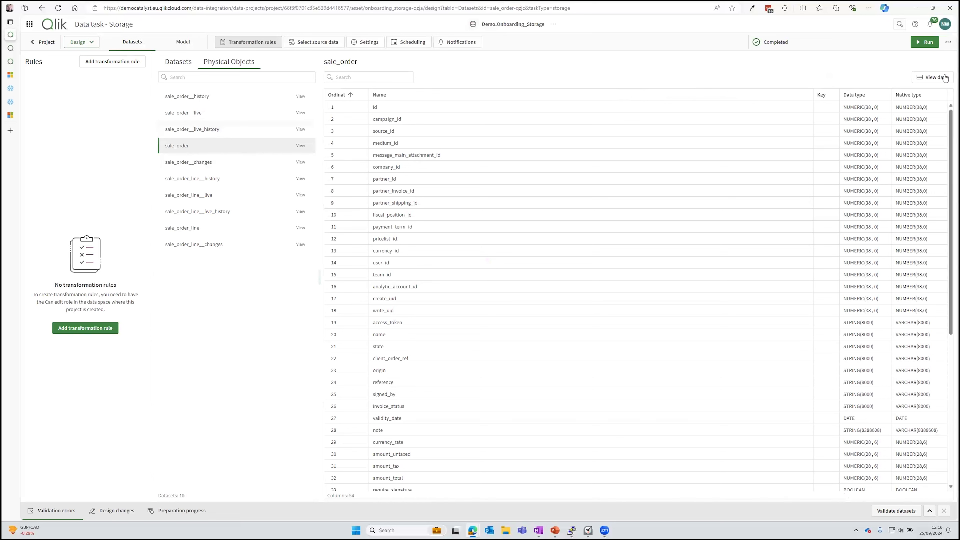
View the data in the storage task's sale_order view, and switch to the CCD_DEMOSTART database in Snowflake
left_click(931, 78)
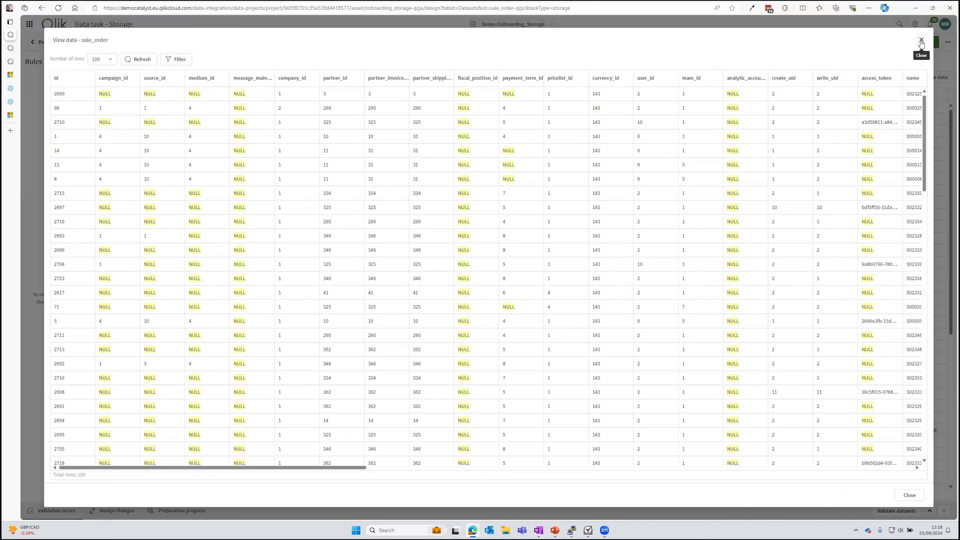
left_click(921, 40)
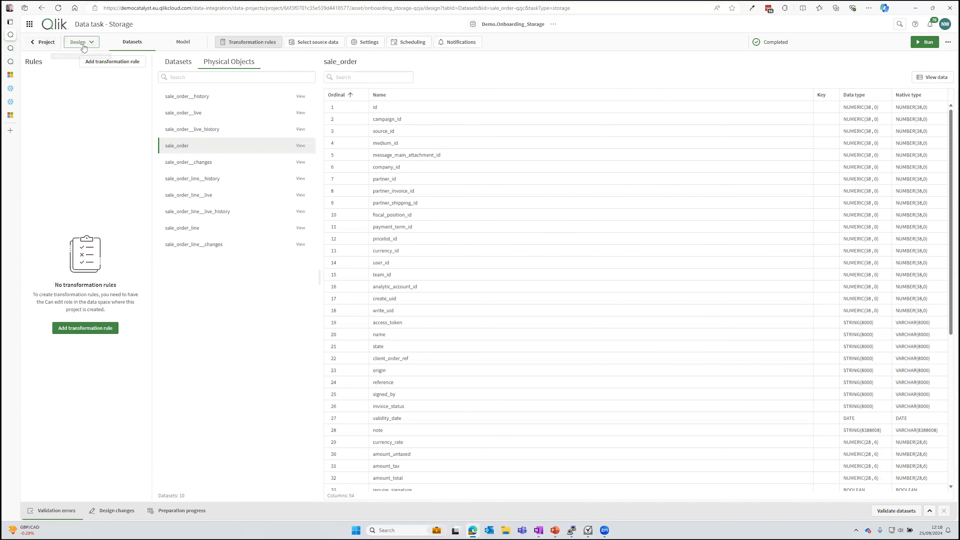
left_click(11, 88)
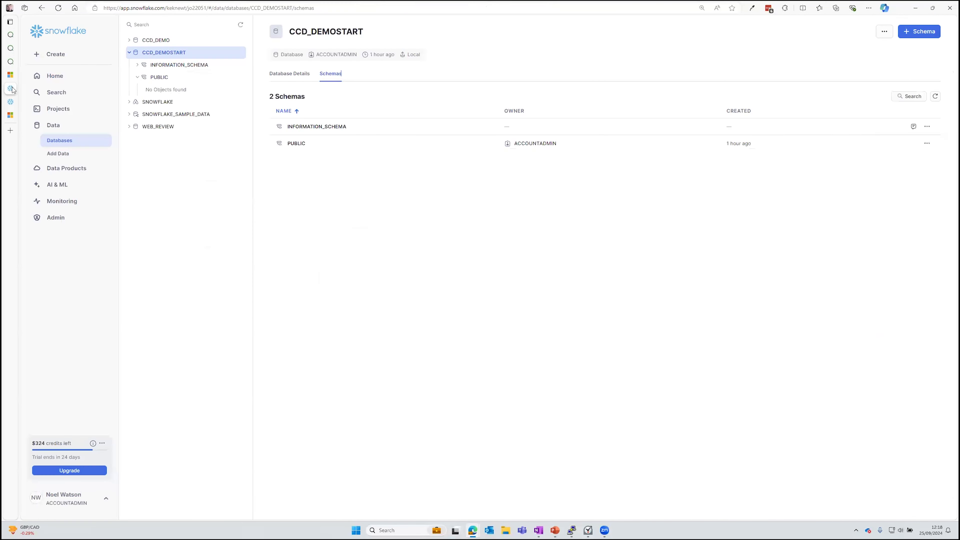
Refresh the Snowflake database tree and list the tables in onboarding_landing and the views in onboarding_storage
left_click(240, 25)
left_click(136, 102)
left_click(160, 114)
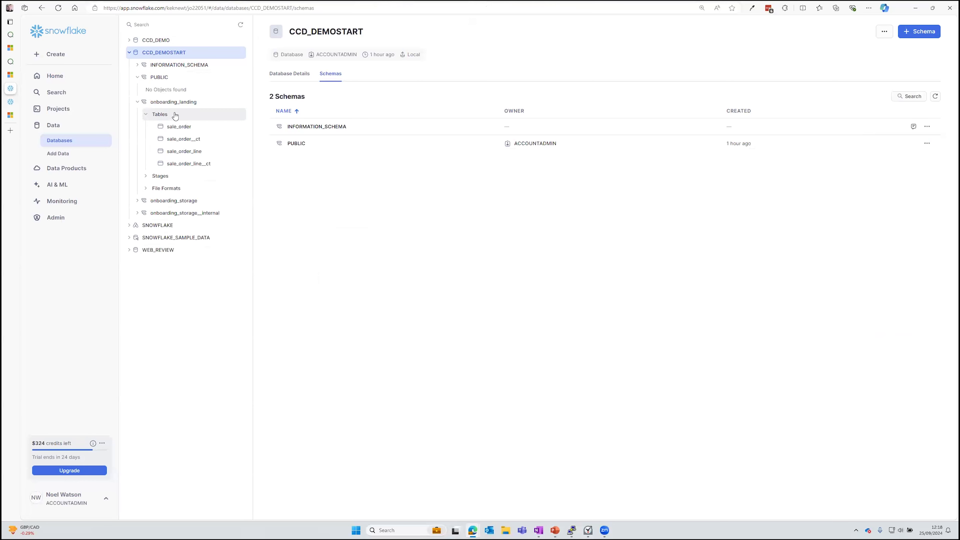
left_click(136, 201)
left_click(146, 213)
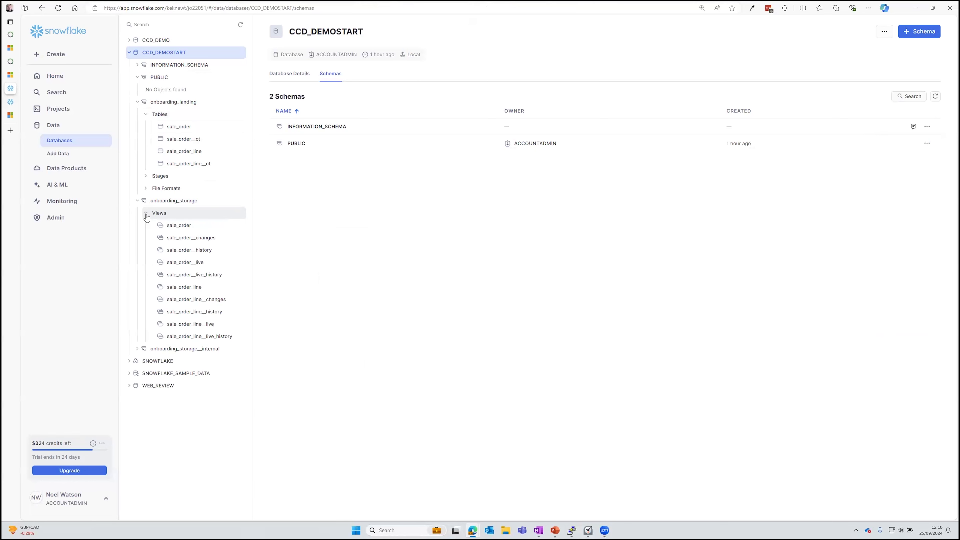
Preview the data of the sale_order view in the onboarding_storage schema
left_click(180, 225)
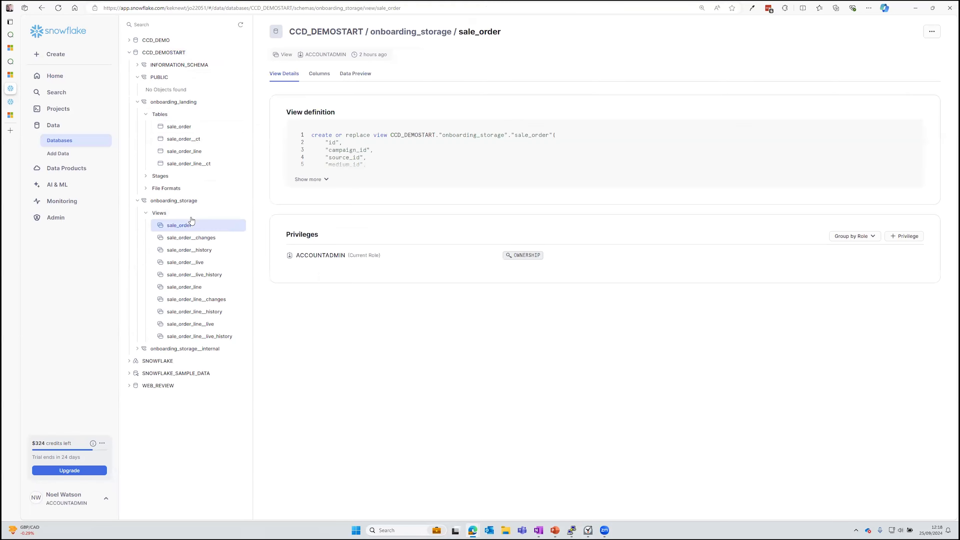
left_click(357, 74)
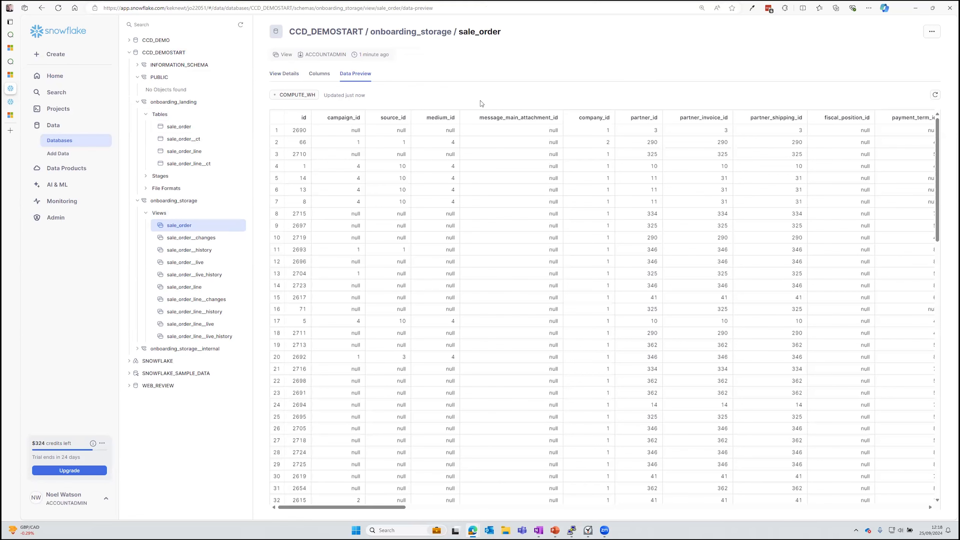
Switch back to Qlik, filter the projects by the QTDI Webinar space, and open the Catalyst Classic Design - Sales Pipeline project
left_click(10, 35)
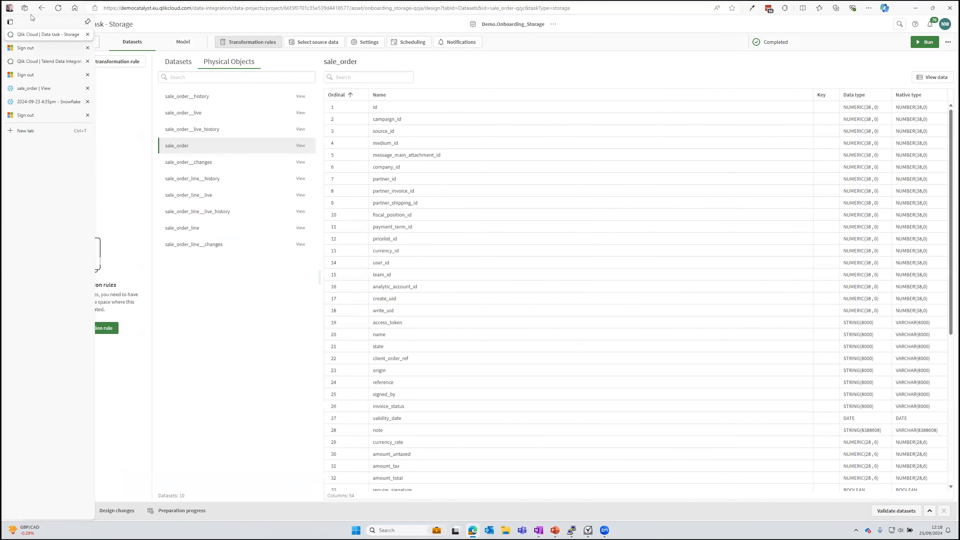
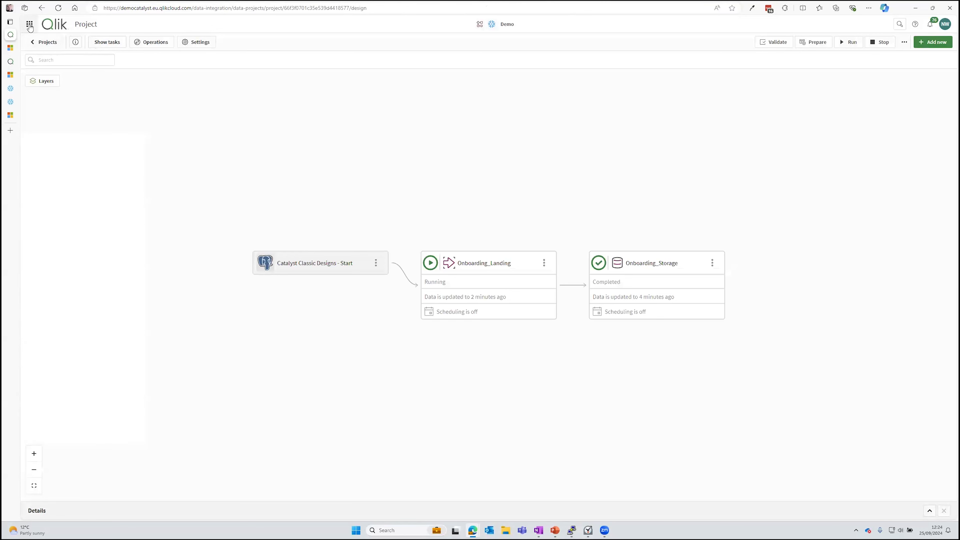
left_click(99, 85)
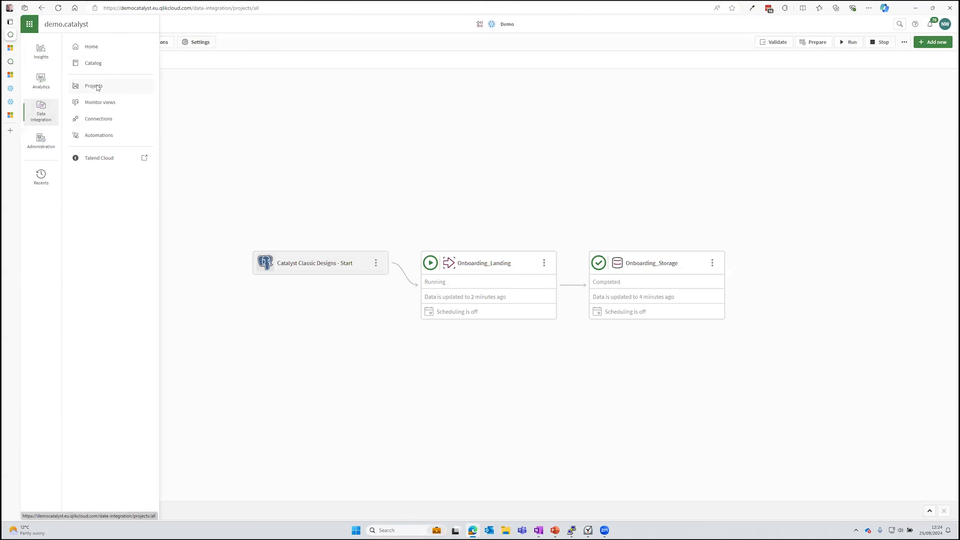
left_click(370, 68)
left_click(436, 86)
scroll(397, 143, "down", 5)
scroll(397, 153, "down", 1)
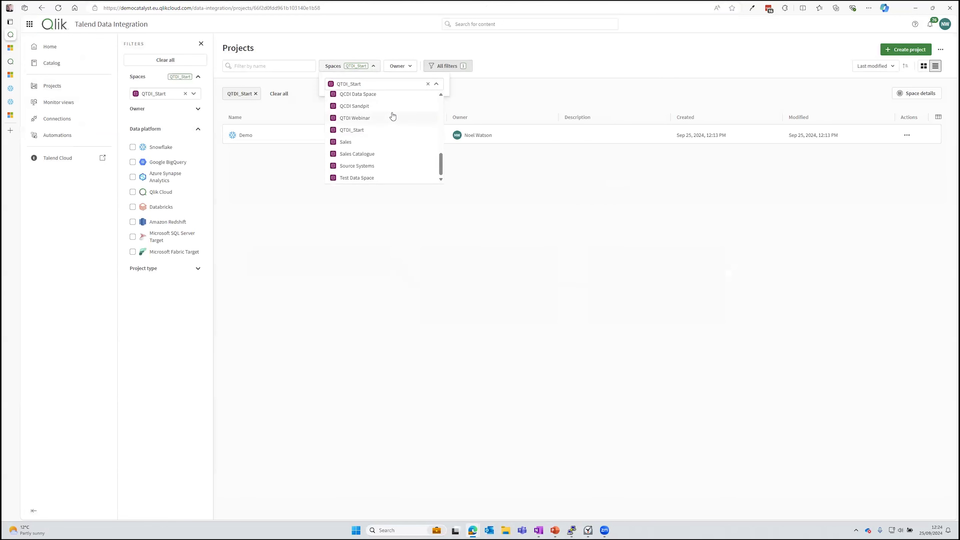
left_click(393, 118)
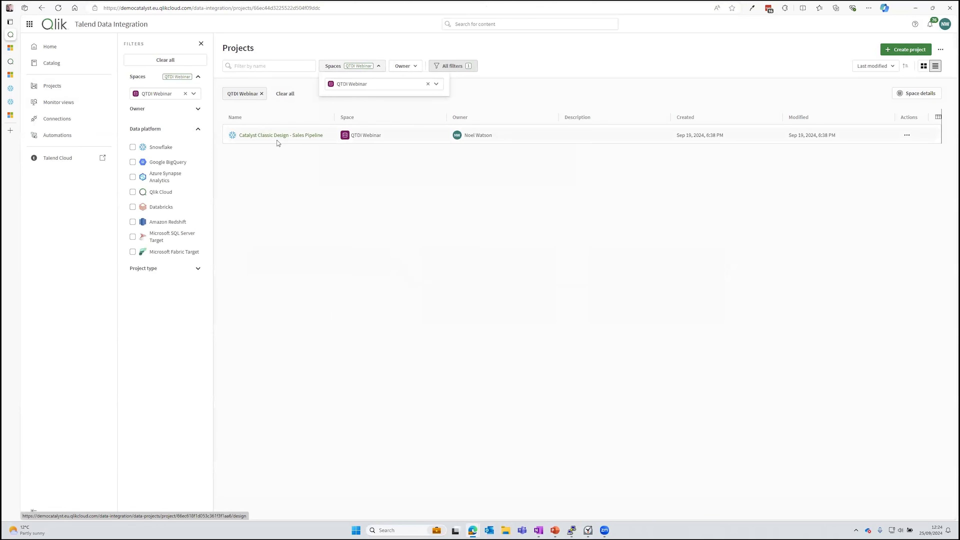
left_click(287, 138)
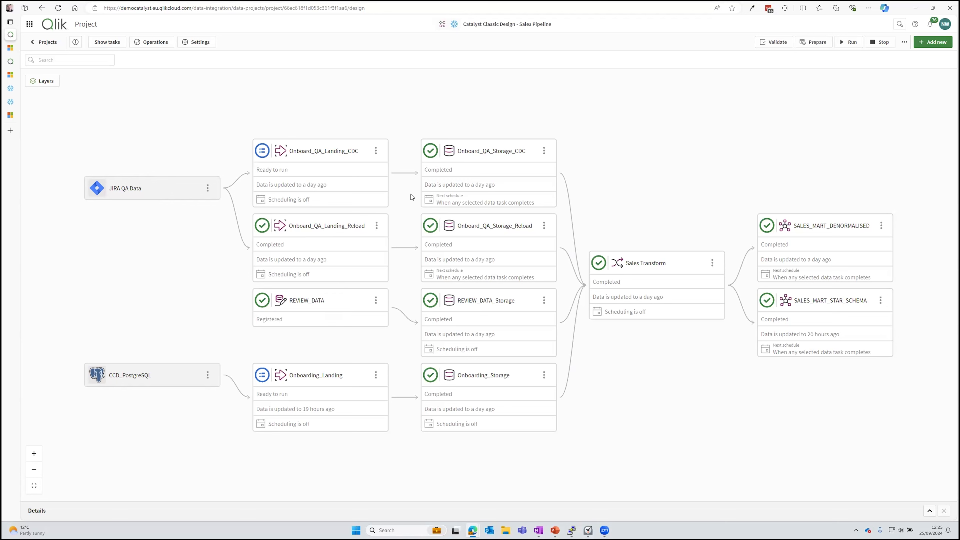
Open the Sales Transform task and the column details of its WAREHOUSE target dataset
left_click(712, 262)
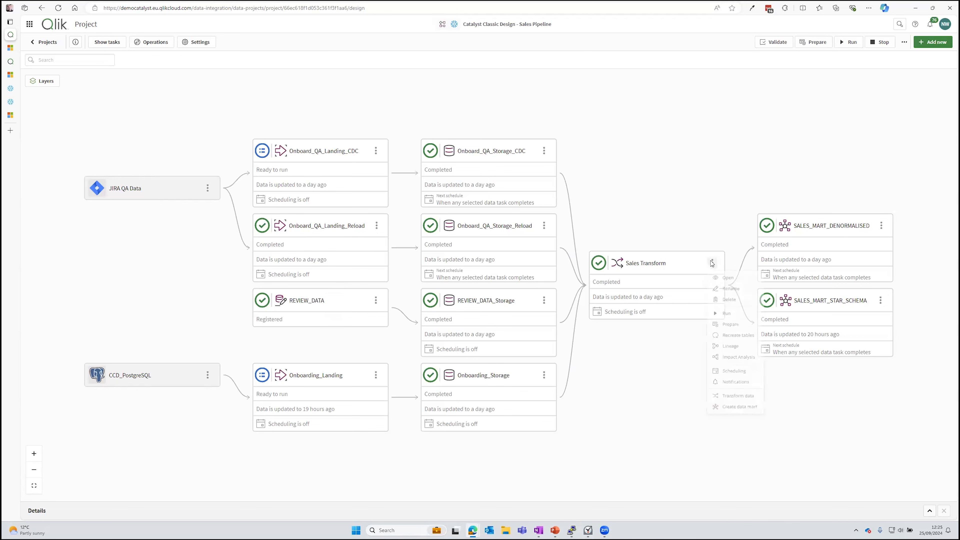
left_click(718, 278)
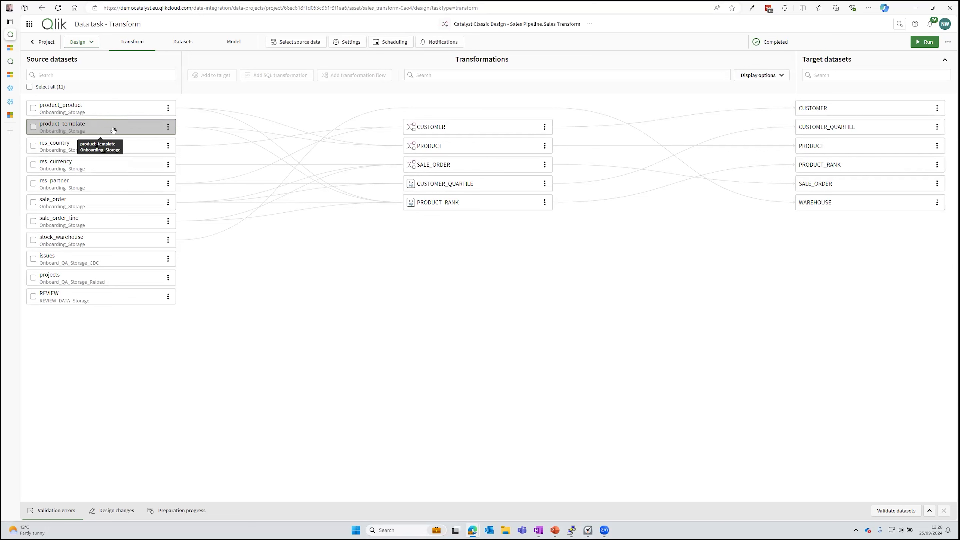
left_click(873, 200)
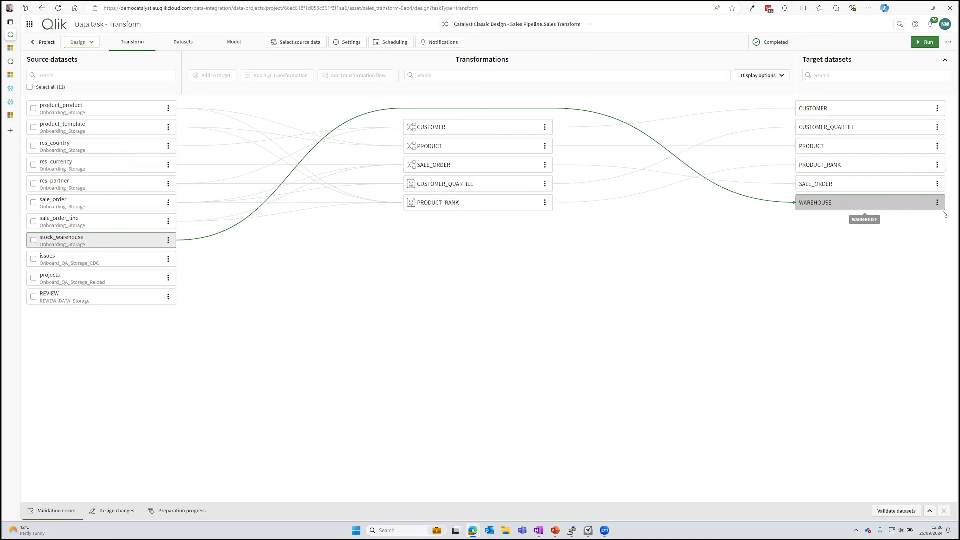
mouse_move(923, 204)
left_click(923, 203)
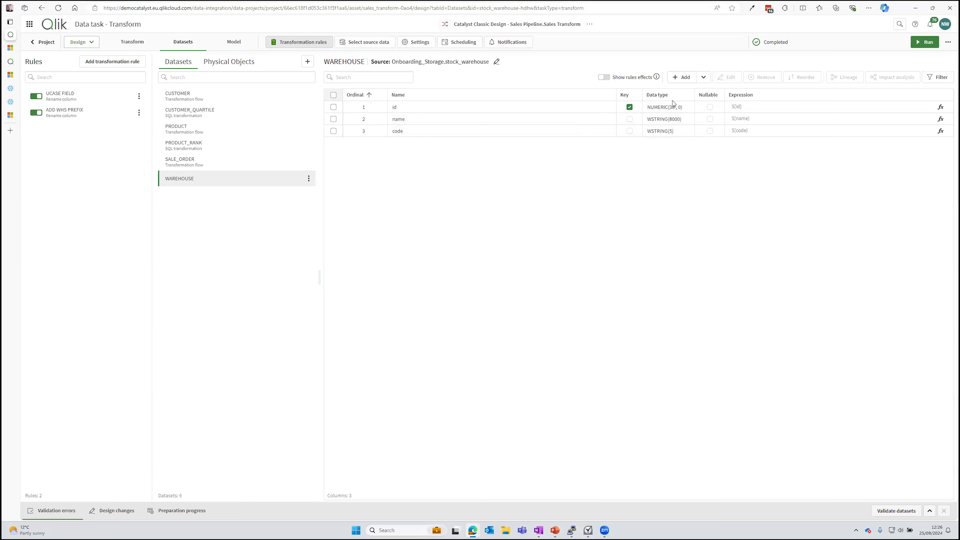
Inspect the id column's edit settings and the string functions of its expression builder, leaving both without changes
left_click(334, 107)
left_click(728, 78)
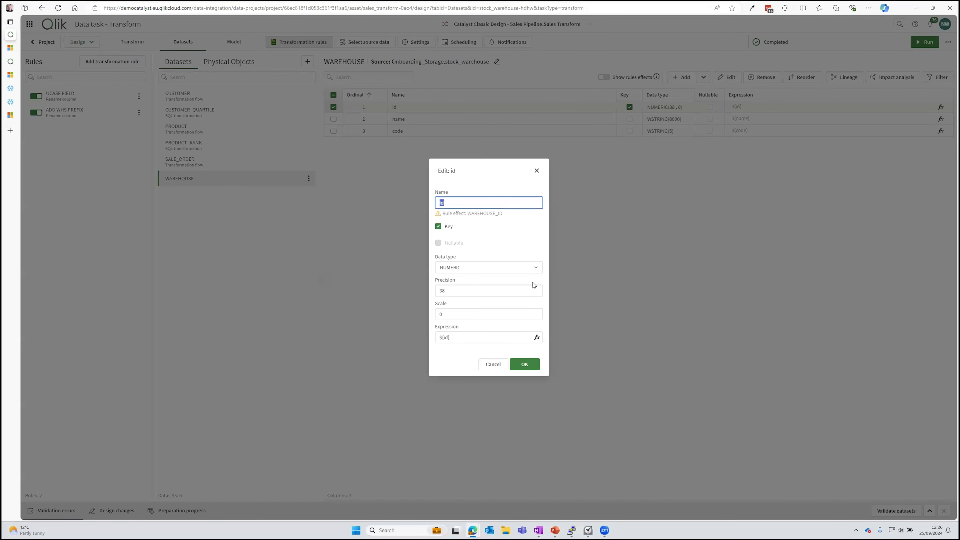
left_click(492, 364)
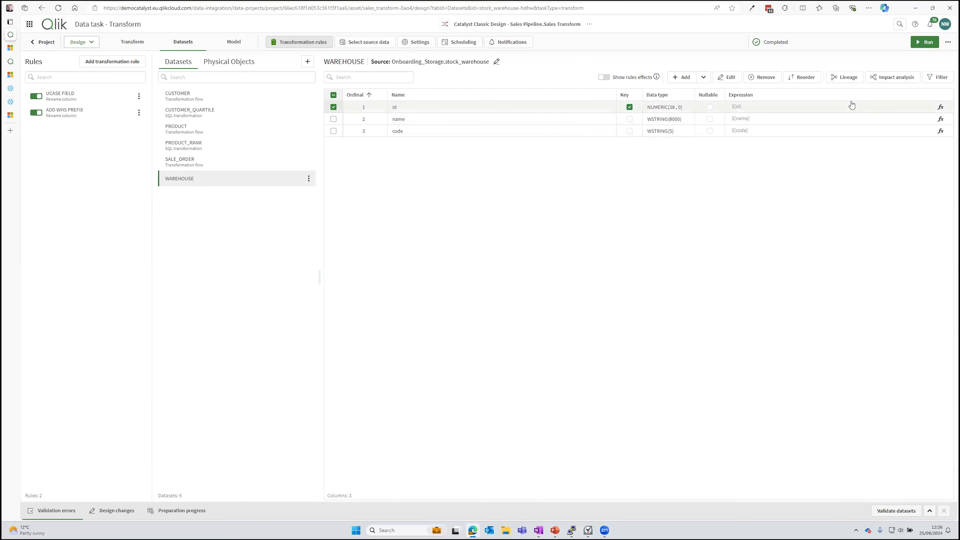
left_click(943, 108)
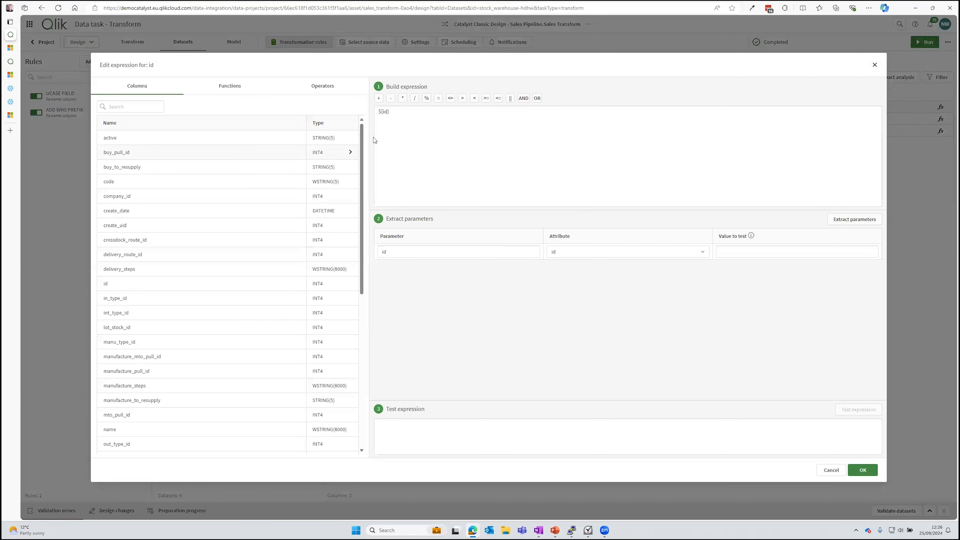
left_click(230, 87)
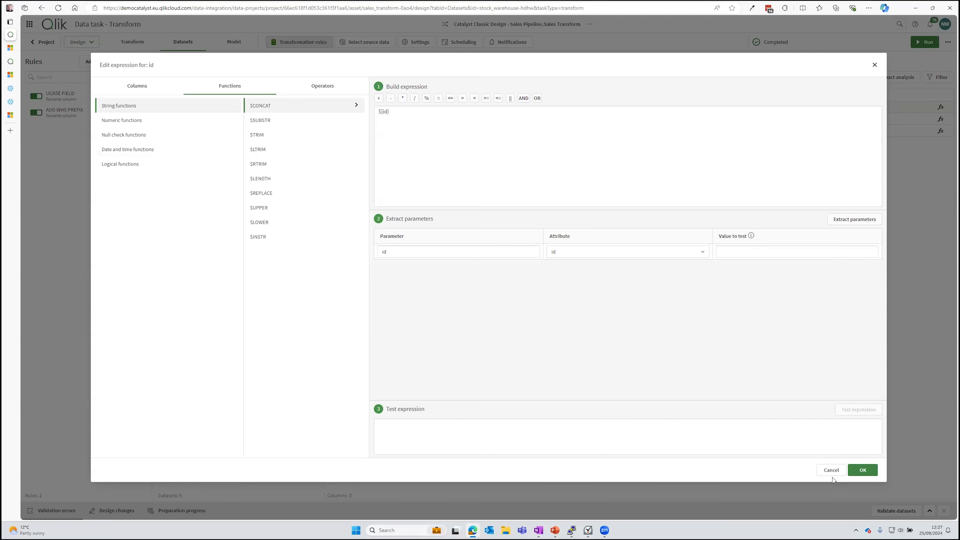
left_click(831, 471)
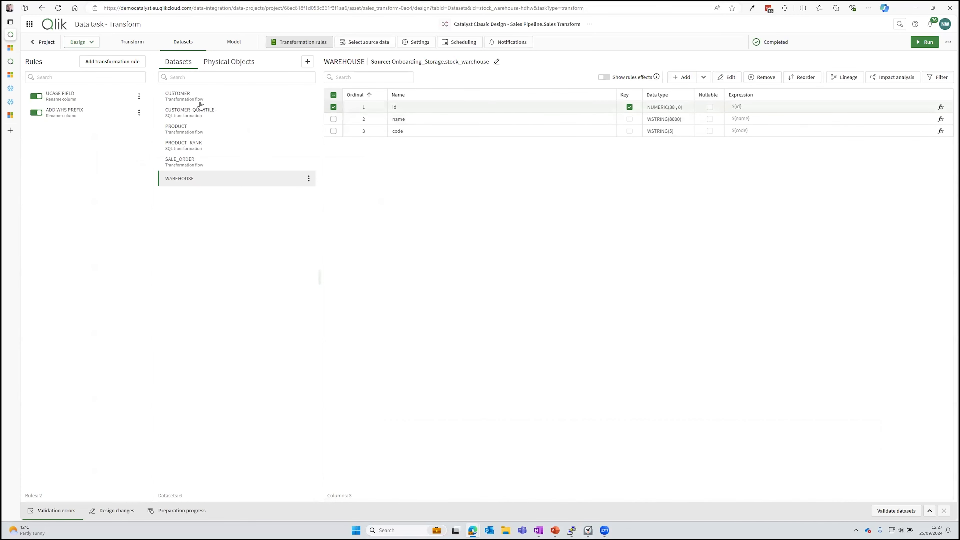
Review the ADD WHS PREFIX rule up to its transformation action without changing it, and show the rules' effects on the WAREHOUSE columns
mouse_move(105, 113)
left_click(139, 113)
left_click(151, 125)
left_click(603, 369)
left_click(603, 369)
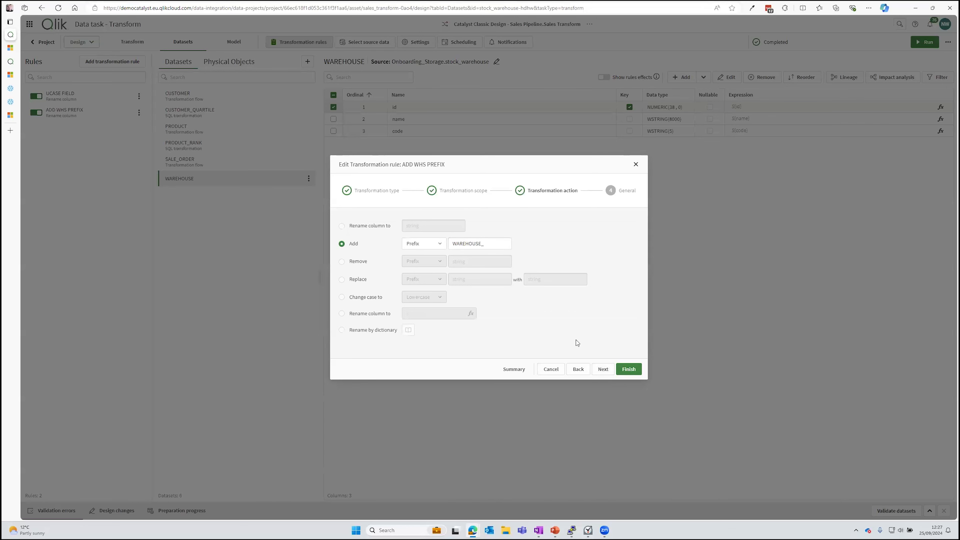
left_click(552, 369)
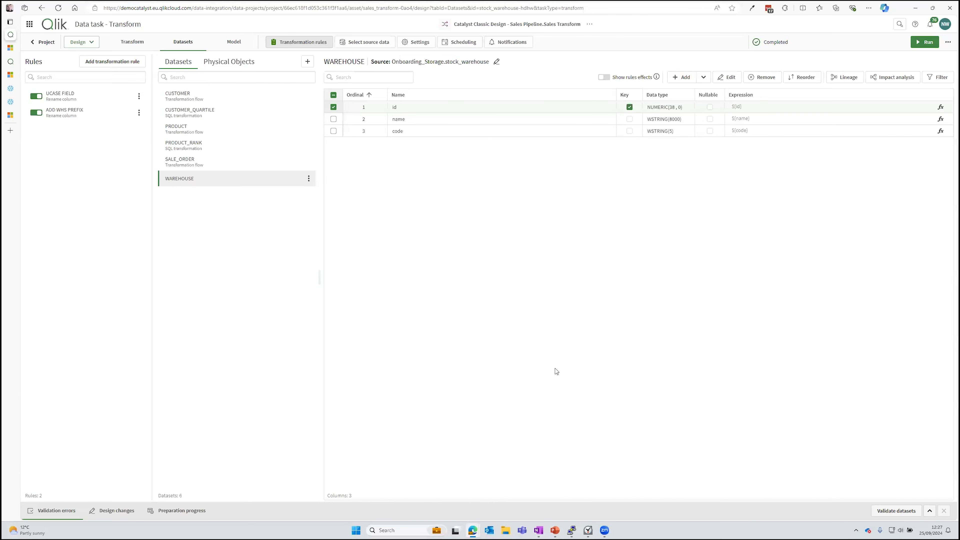
mouse_move(73, 99)
left_click(605, 78)
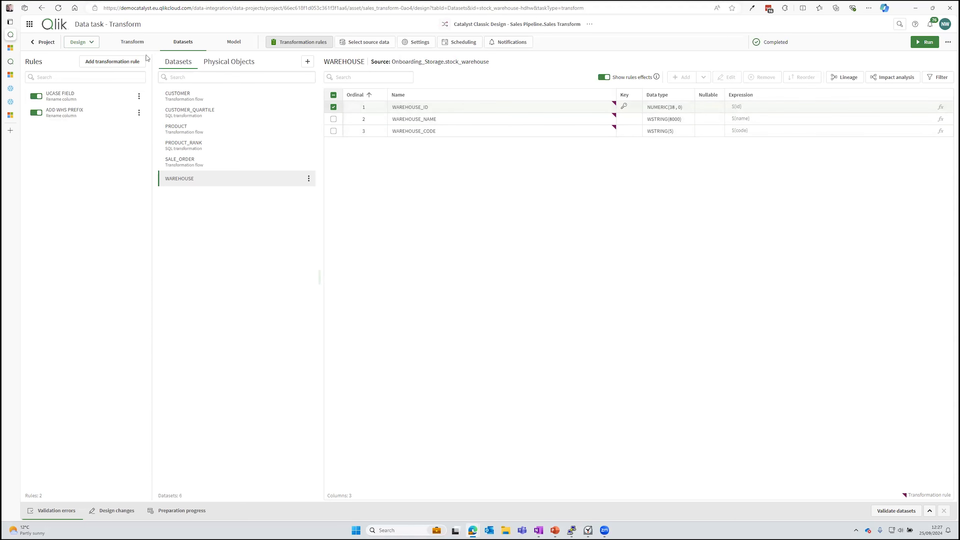
Open the SALE_ORDER transformation flow and preview the sale_order input with both its data and SQL statement
left_click(132, 43)
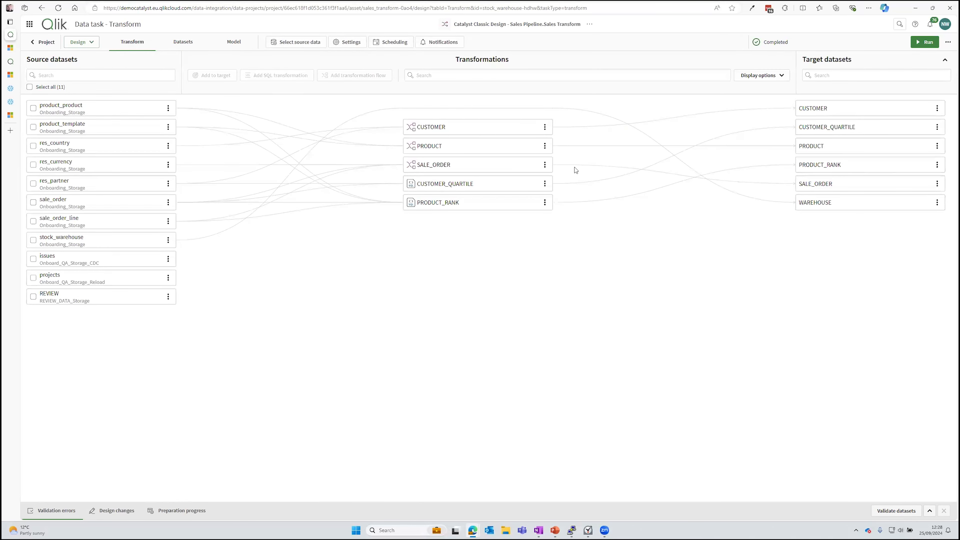
left_click(533, 165)
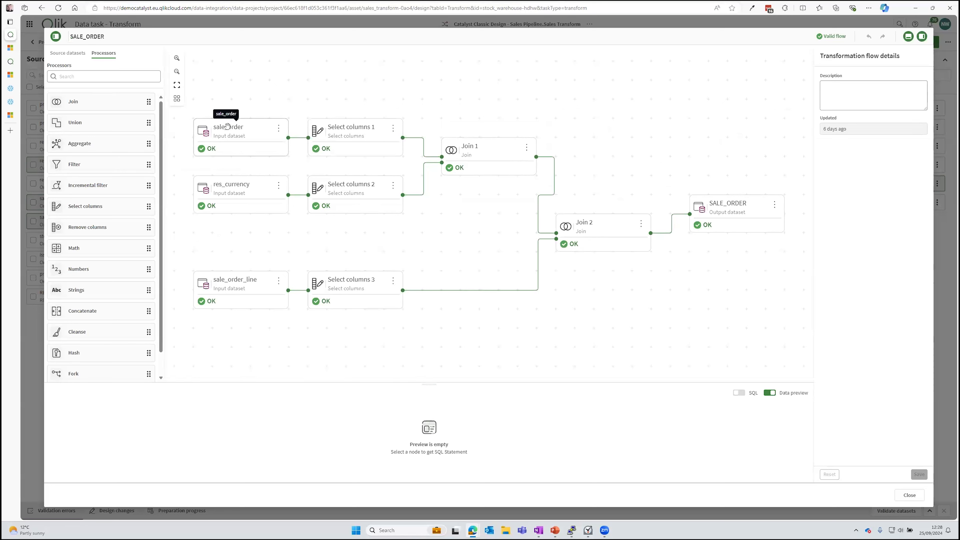
left_click(233, 136)
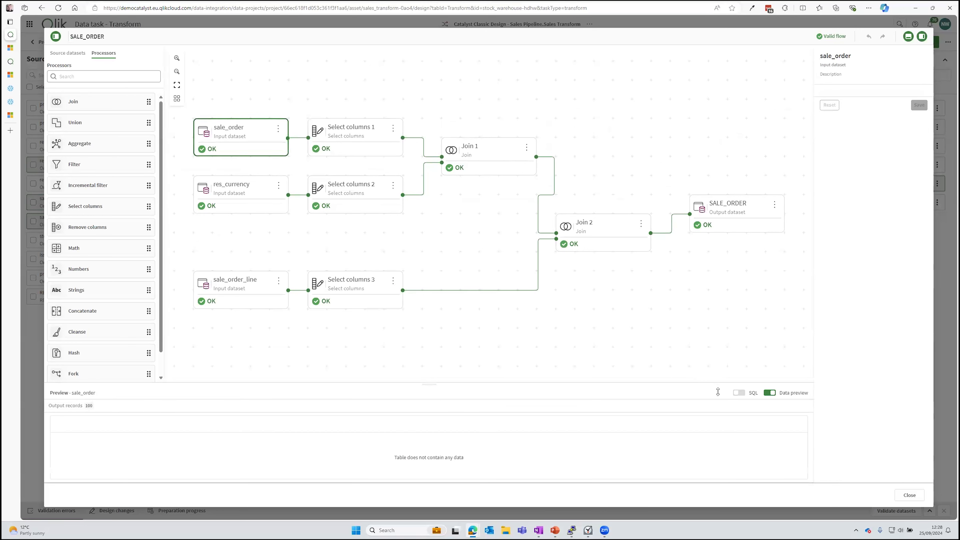
left_click(739, 393)
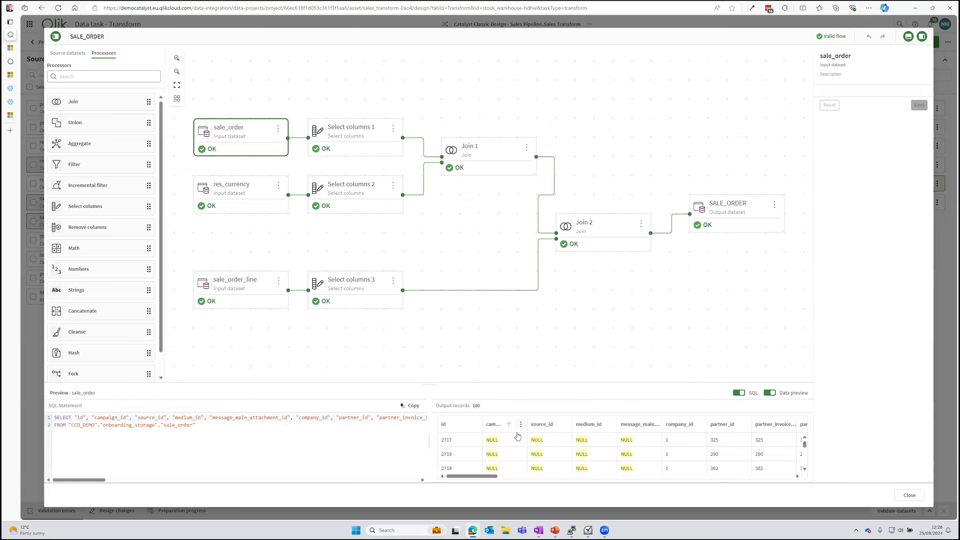
Examine the Select columns 1, Join 1 and SALE_ORDER output nodes, and close the transformation flow
left_click(352, 132)
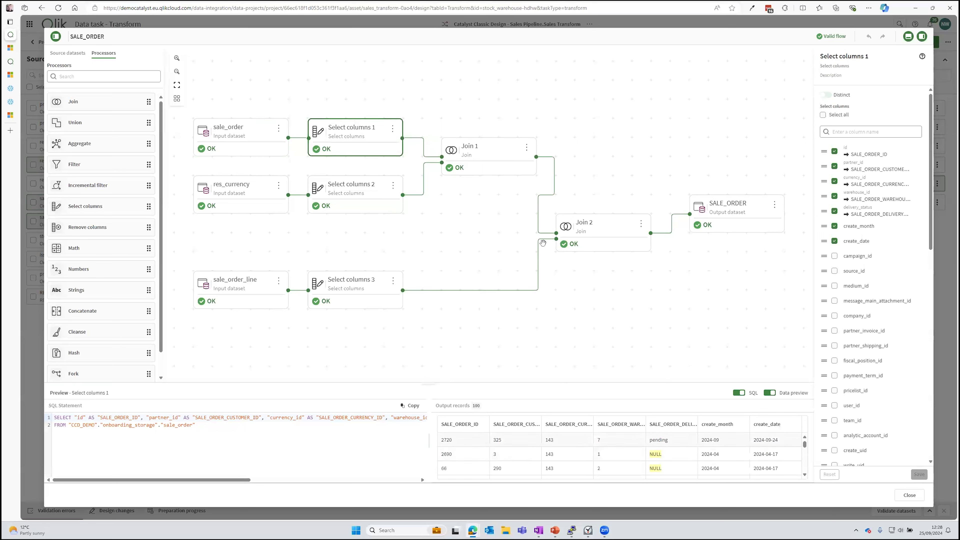
left_click(490, 152)
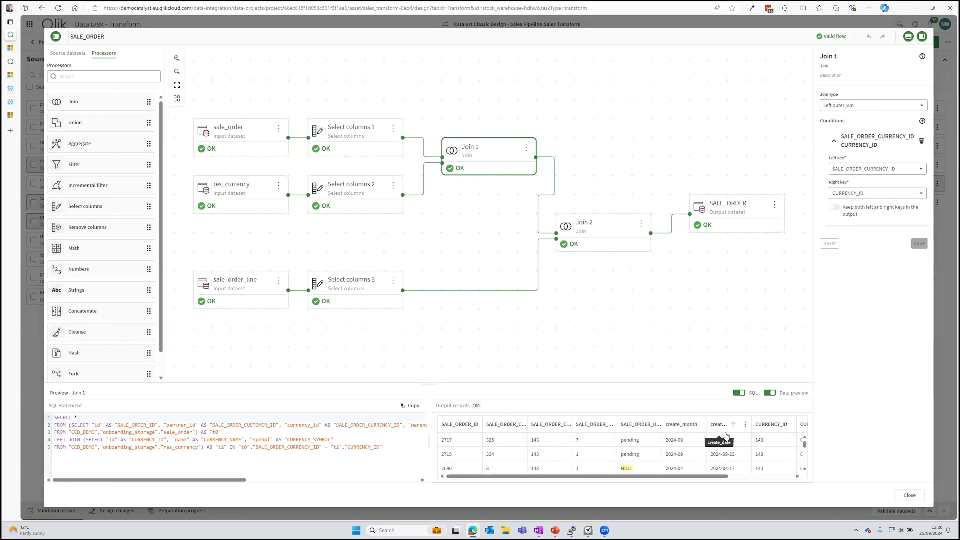
left_click(735, 212)
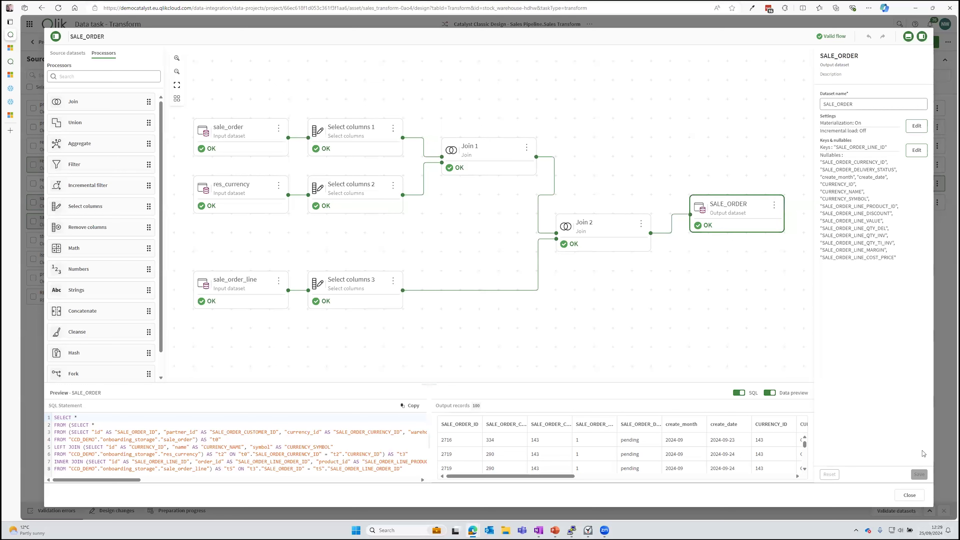
left_click(910, 495)
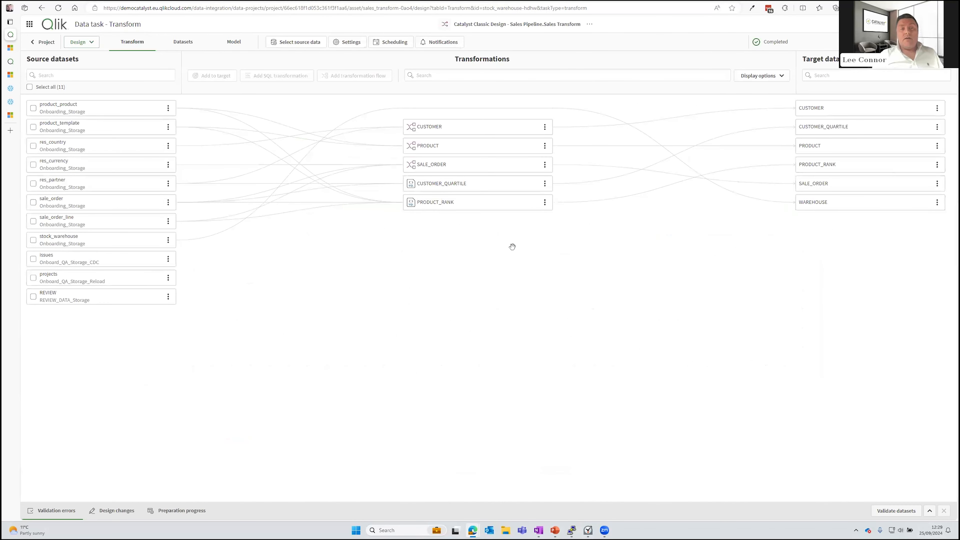
In the PRODUCT_RANK SQL transformation, generate a query with SQL Assistant from the prompt "give me a table of product id ranked by total sales"
mouse_move(534, 184)
mouse_move(534, 203)
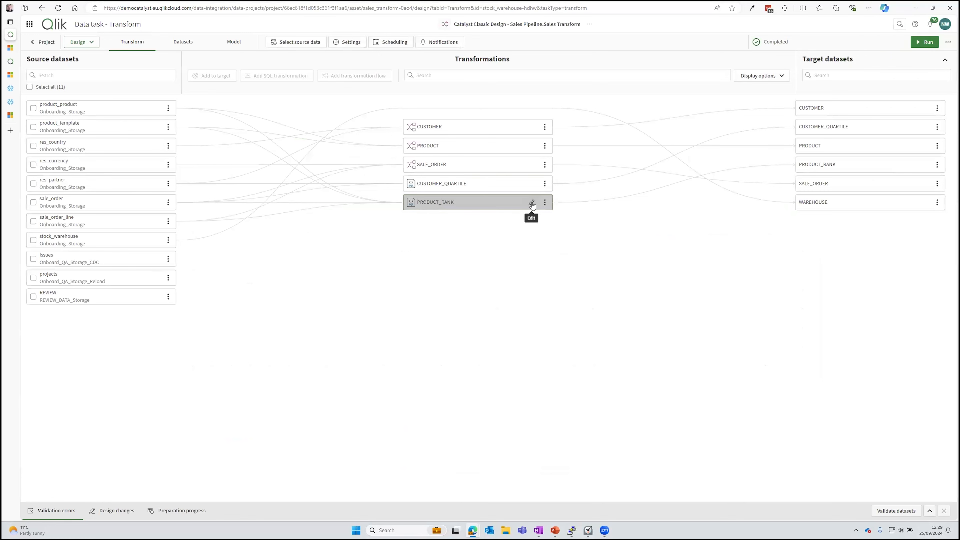
left_click(533, 203)
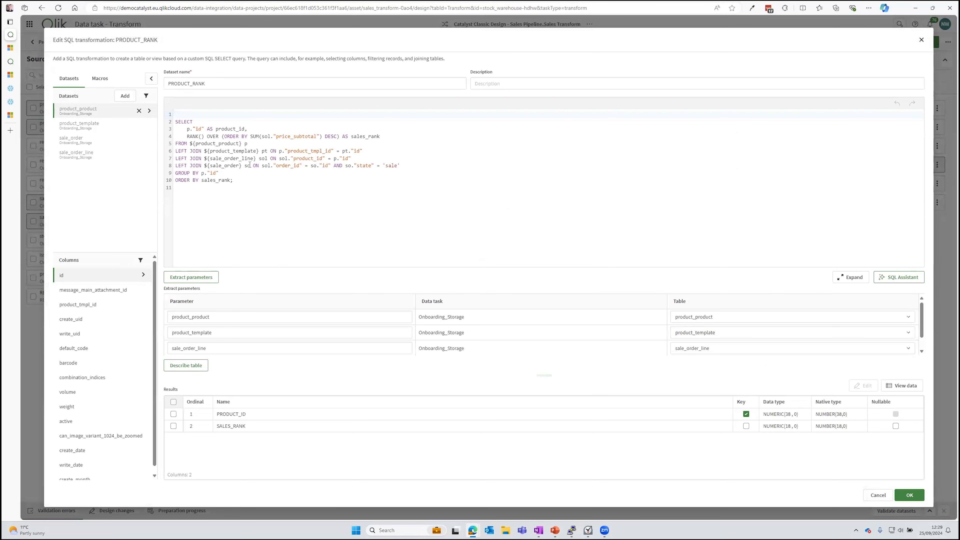
left_click(905, 279)
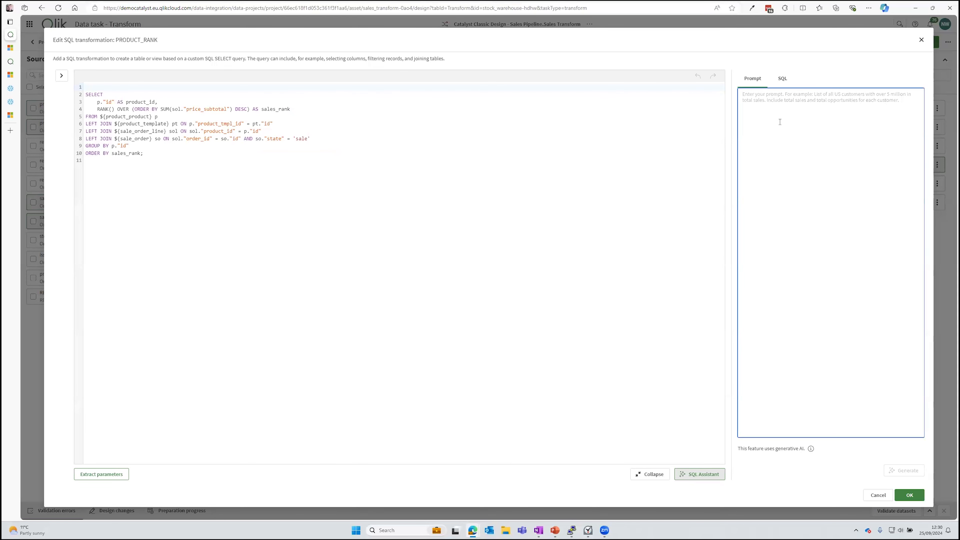
type("give")
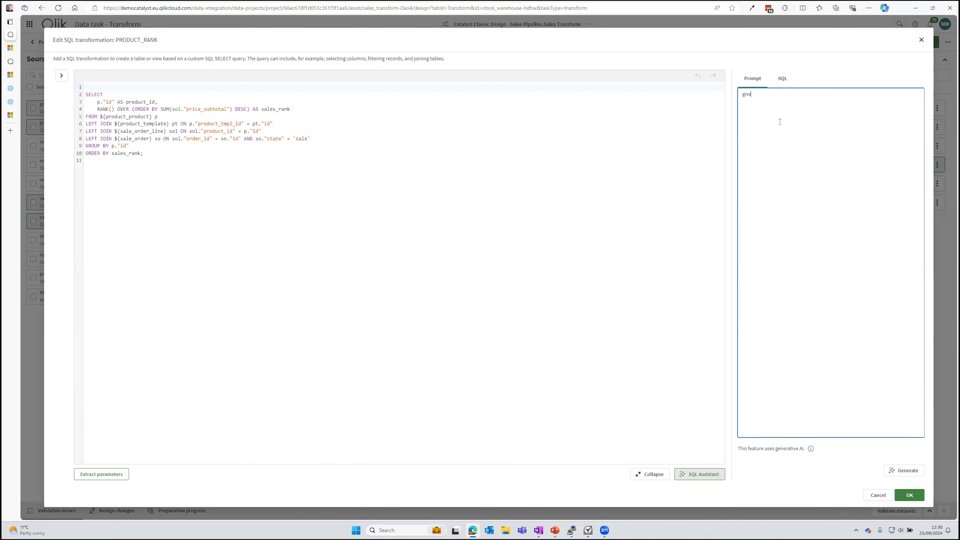
type(" me a table of product id ranked by total sales")
left_click(907, 470)
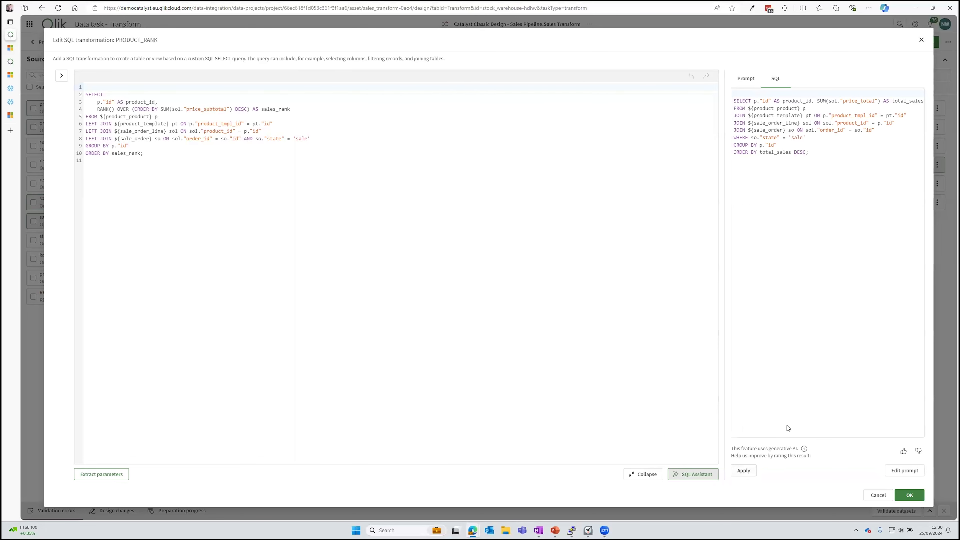
Close the PRODUCT_RANK SQL transformation without saving and show the transform task's relationship model
left_click(877, 494)
left_click(232, 41)
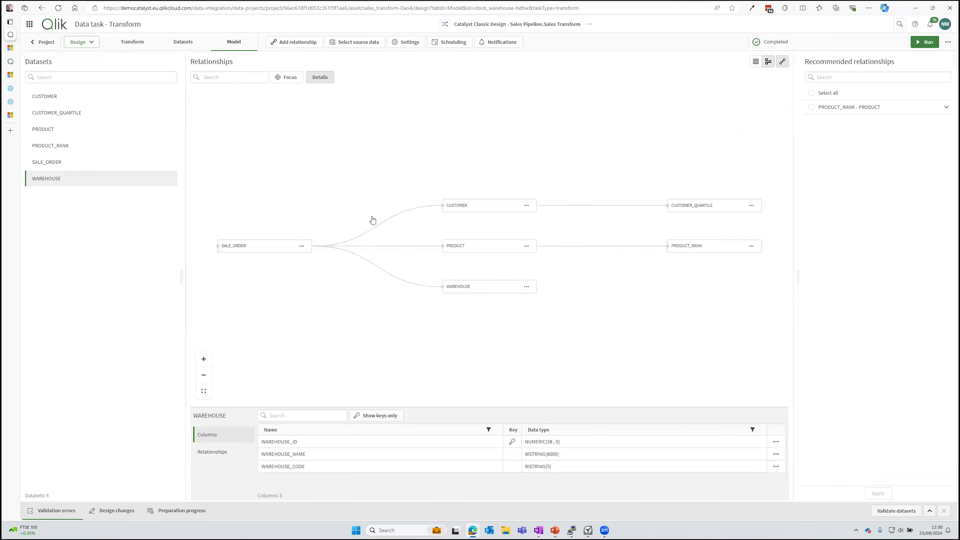
Try out a relationship with SALE_ORDER as child and CUSTOMER as parent, mapping SALE_ORDER_CUSTOMER_ID to CUSTOMER_ID, and cancel it
left_click(304, 42)
left_click(436, 219)
scroll(412, 273, "down", 1)
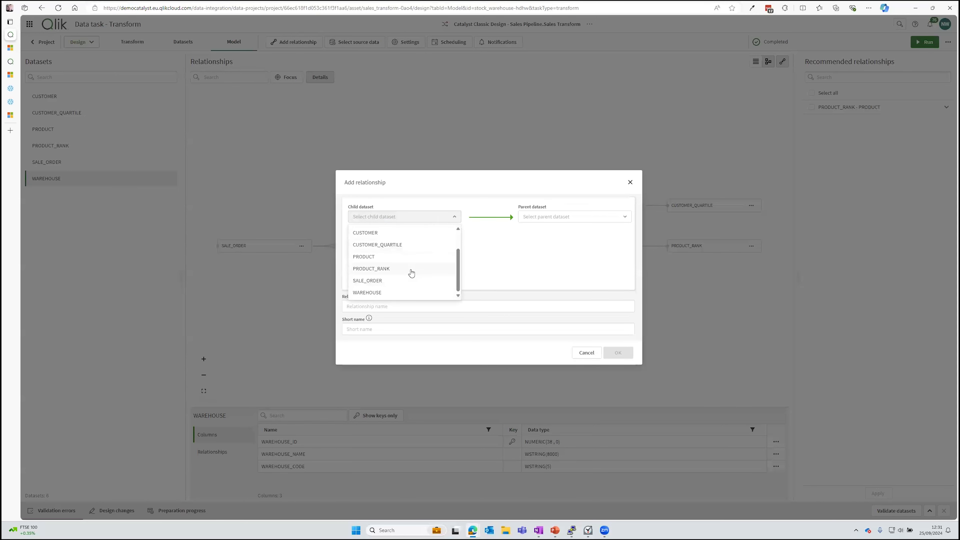
key("Return")
left_click(537, 216)
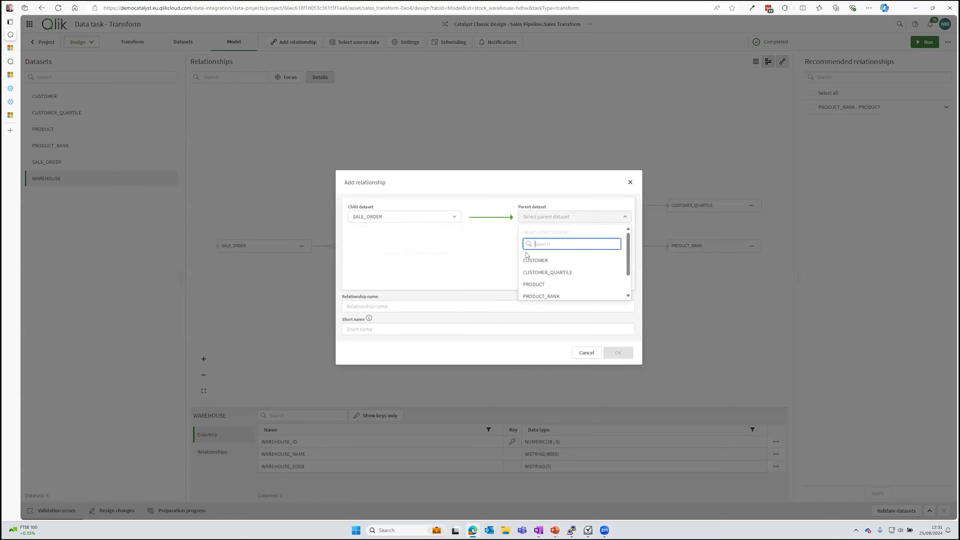
left_click(536, 261)
left_click(405, 235)
scroll(418, 280, "down", 1)
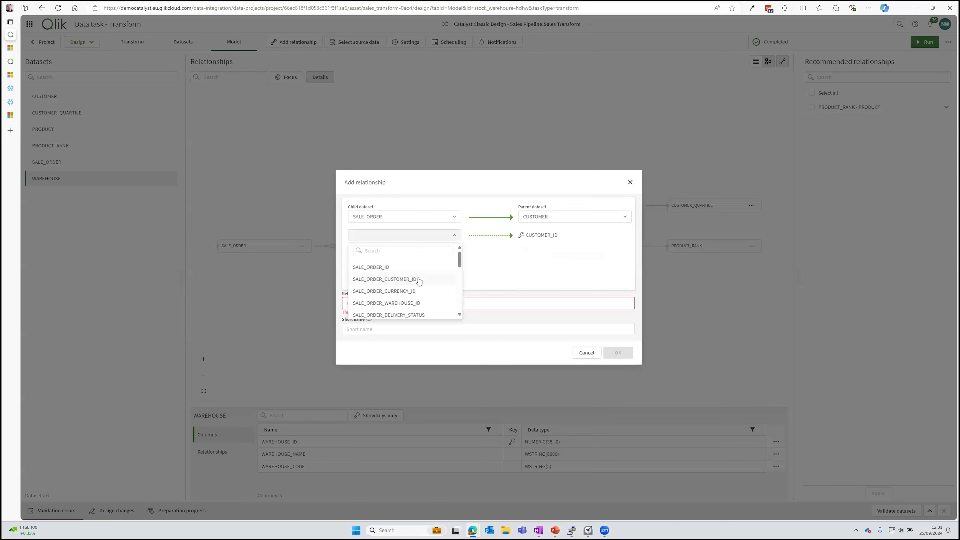
left_click(418, 282)
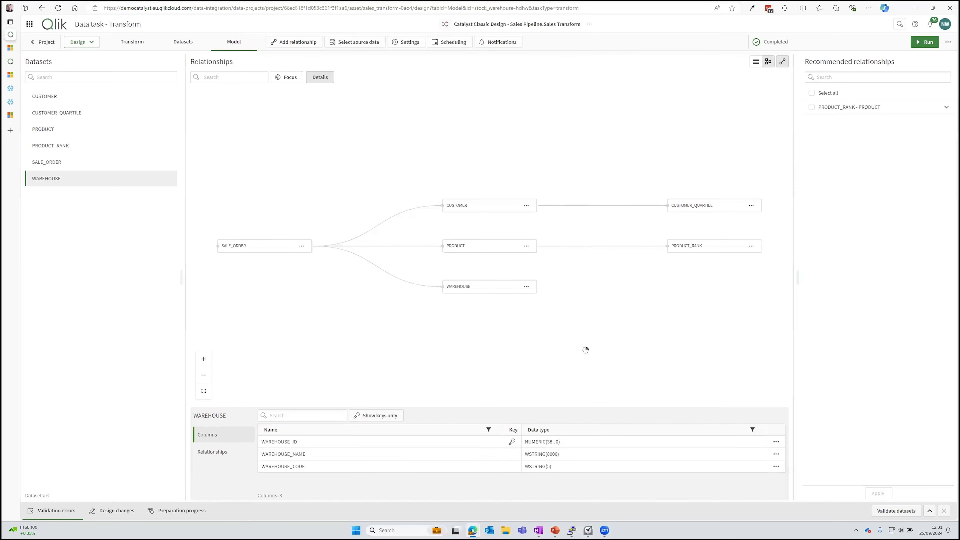
left_click(586, 353)
Return to the Sales Pipeline project and open the SALES_MART_STAR_SCHEMA data mart in its design view
left_click(47, 43)
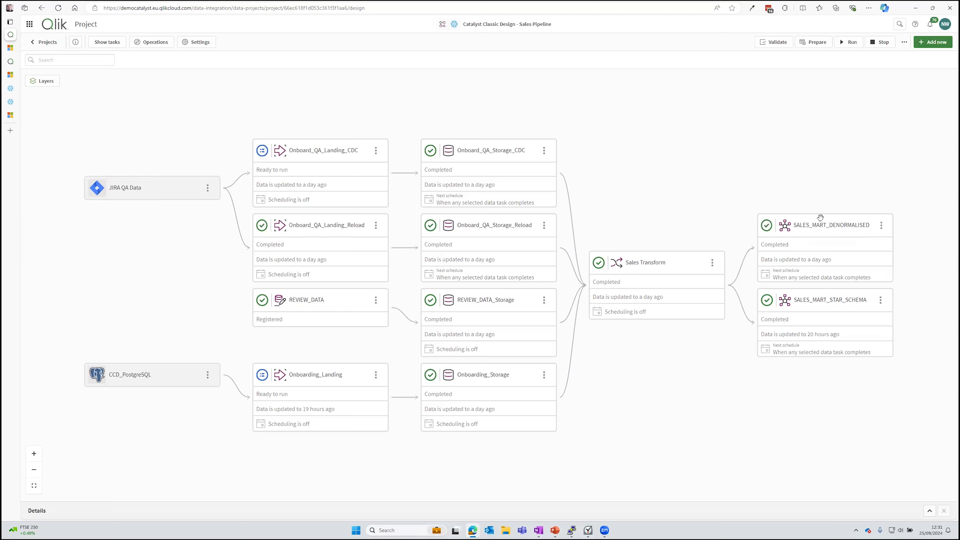
left_click(880, 301)
left_click(894, 316)
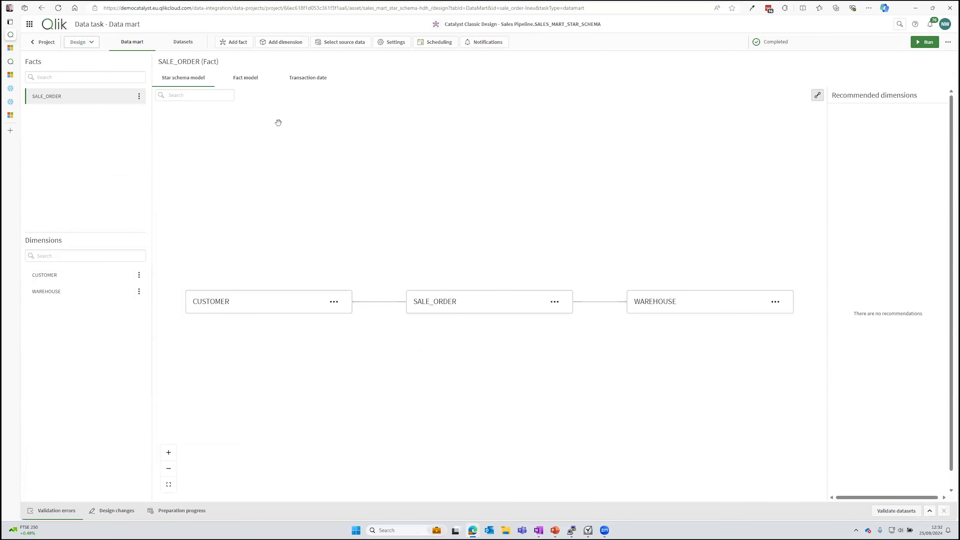
Add a dimension based on Sales Transform.CUSTOMER, denormalizing the related CUSTOMER_QUARTILE dataset into it
left_click(286, 43)
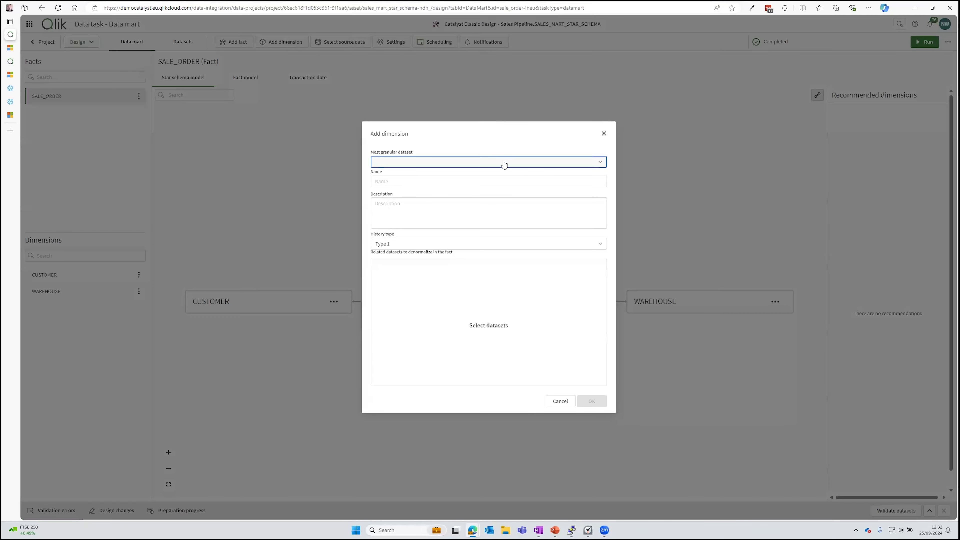
left_click(503, 162)
left_click(416, 172)
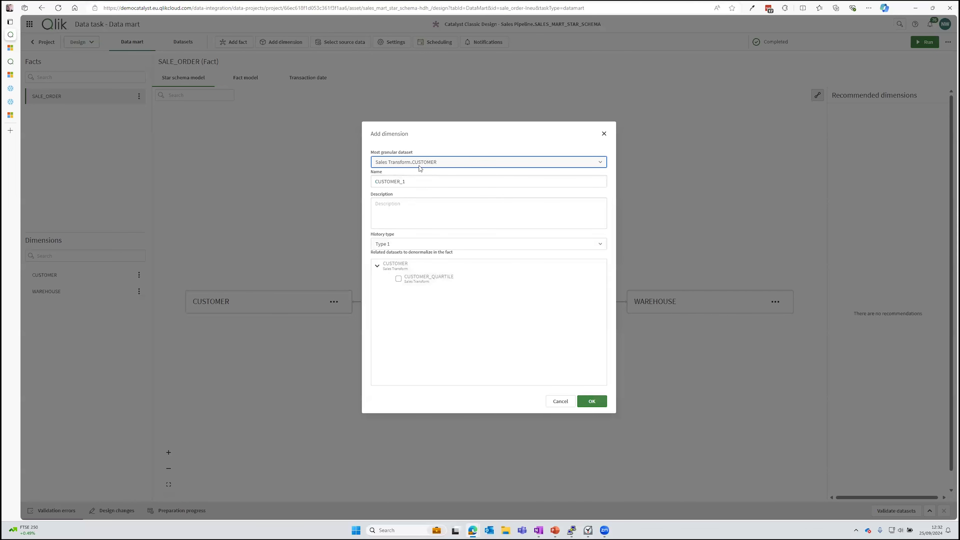
left_click(397, 280)
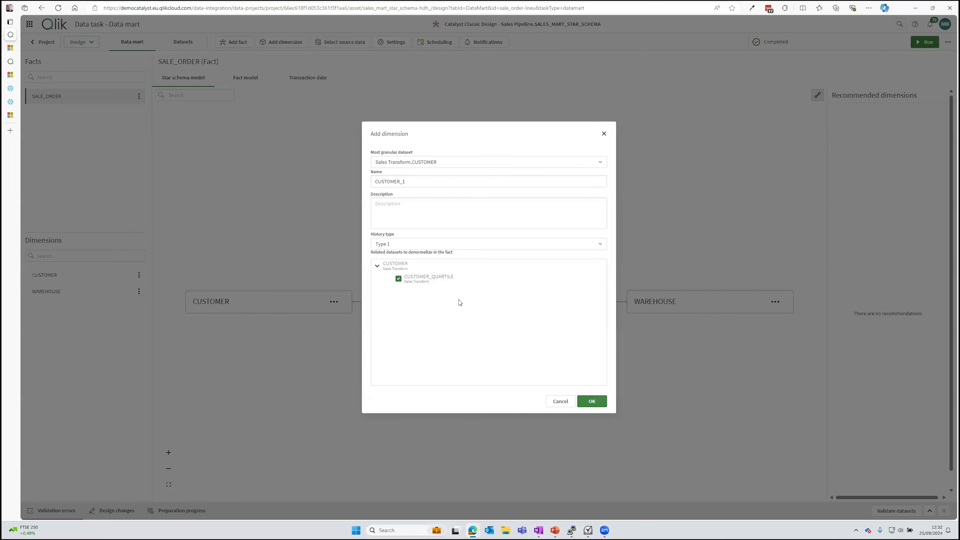
left_click(592, 402)
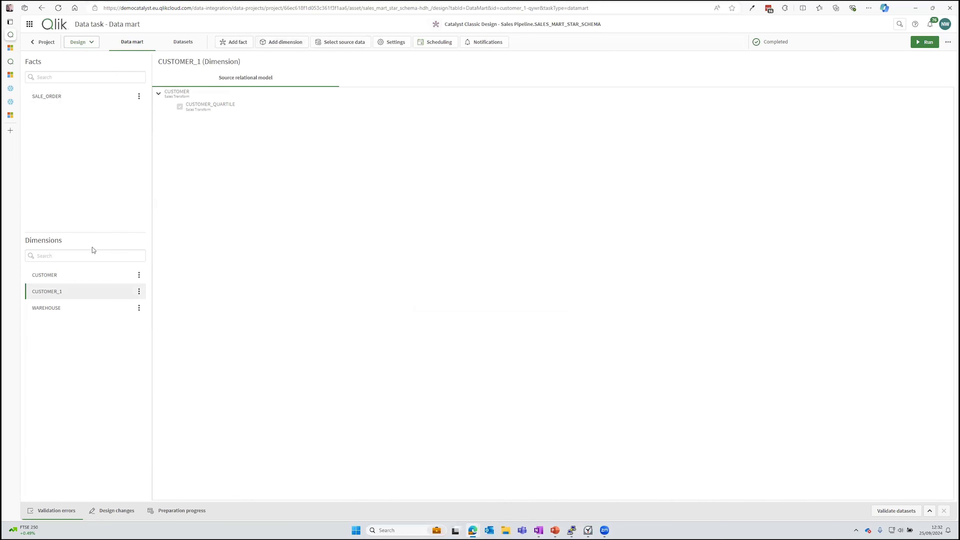
Apply the recommended CUSTOMER_1 dimension to the SALE_ORDER fact's star schema
left_click(87, 99)
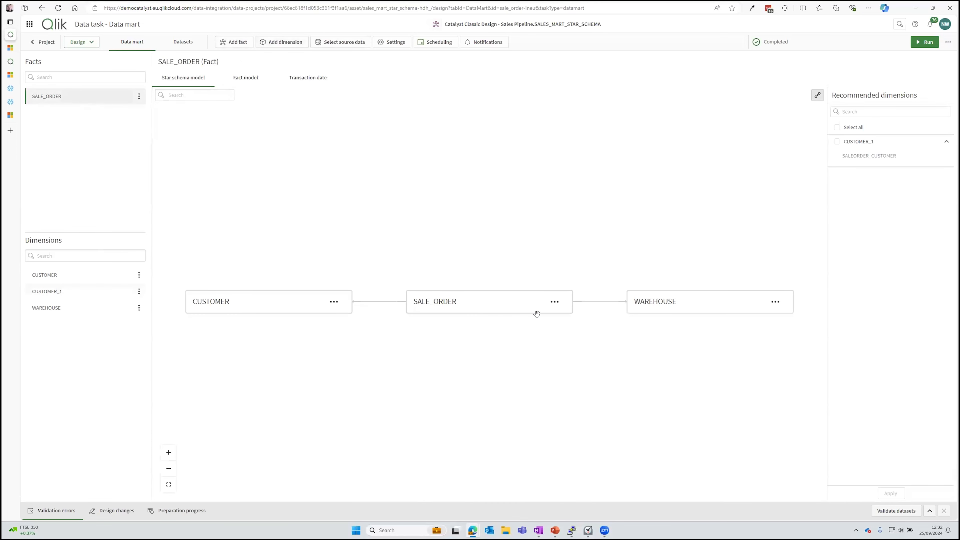
left_click(838, 142)
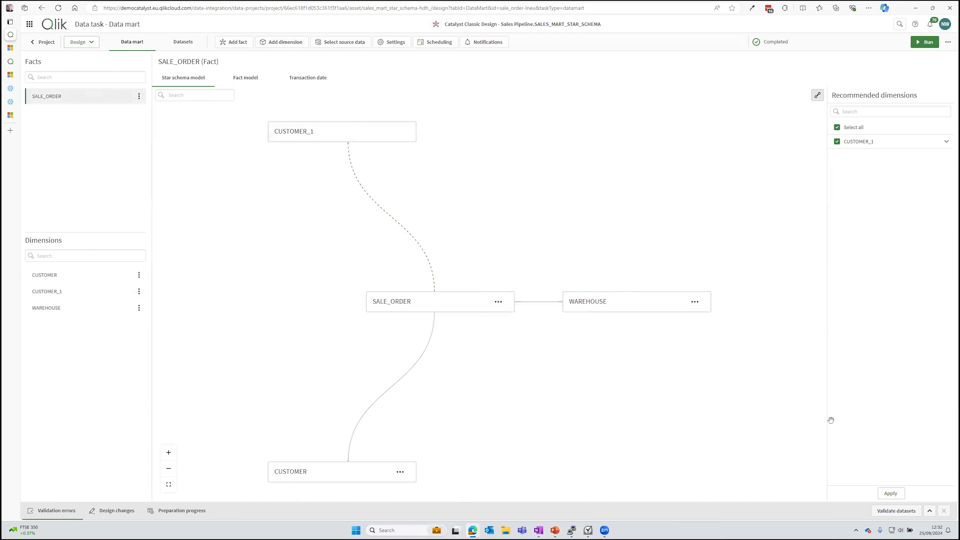
left_click(890, 494)
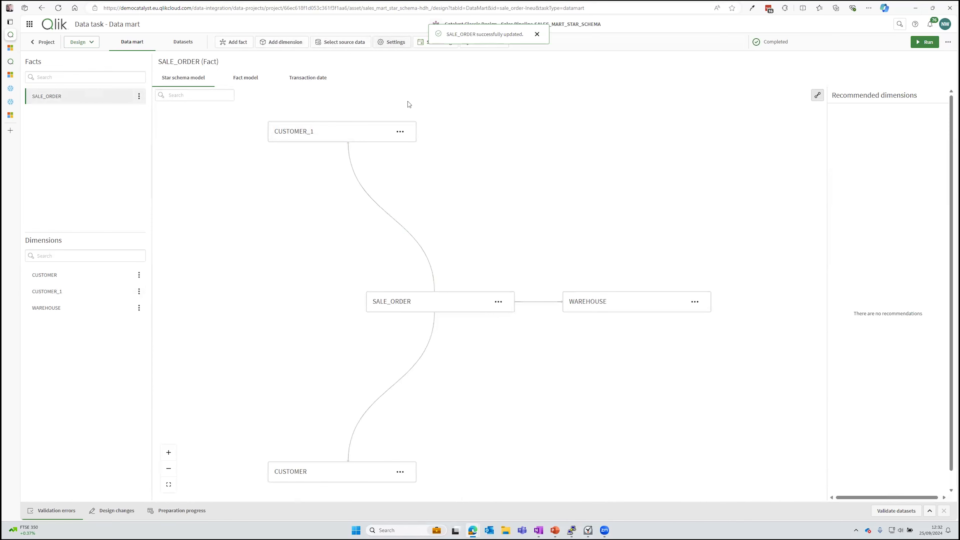
Show the catalog publishing settings of the SALES_MART_STAR_SCHEMA data mart
left_click(391, 43)
left_click(358, 207)
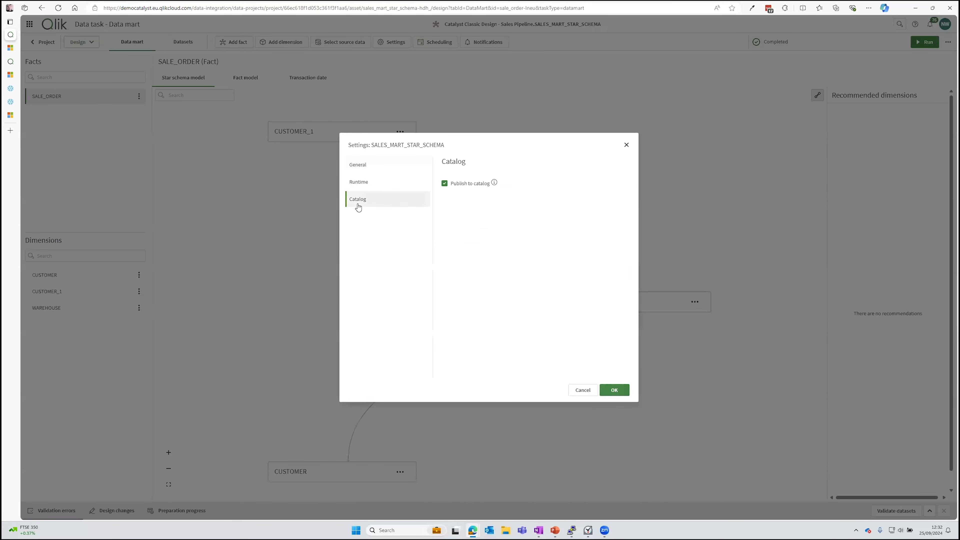